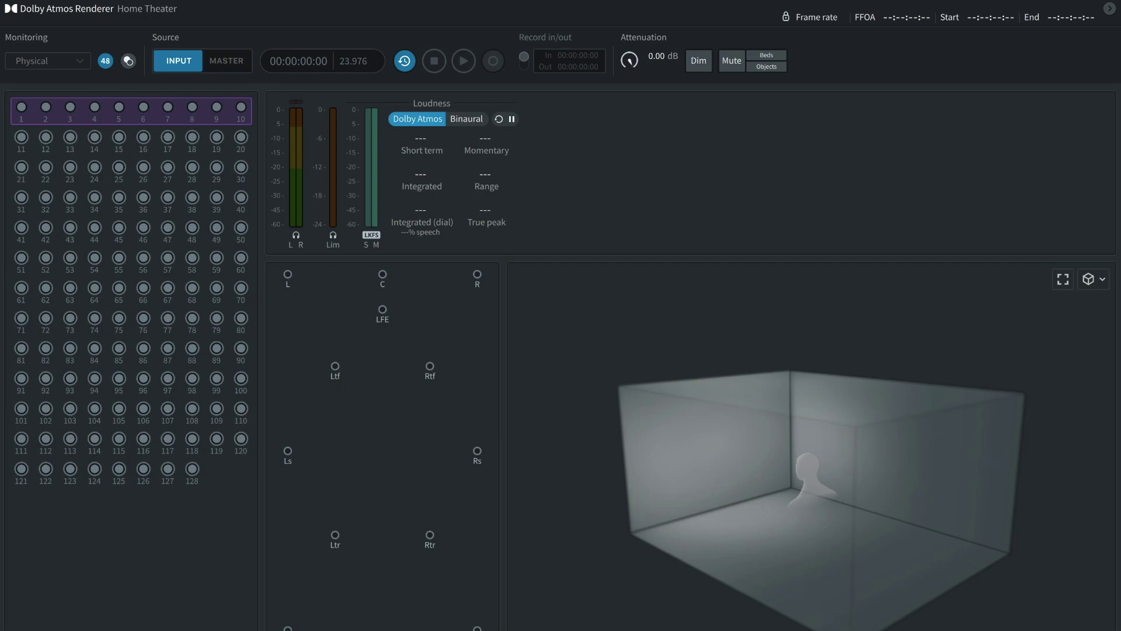
Open the renderer's Driver preferences and keep Dolby Audio Bridge as the audio input device.
key(Escape)
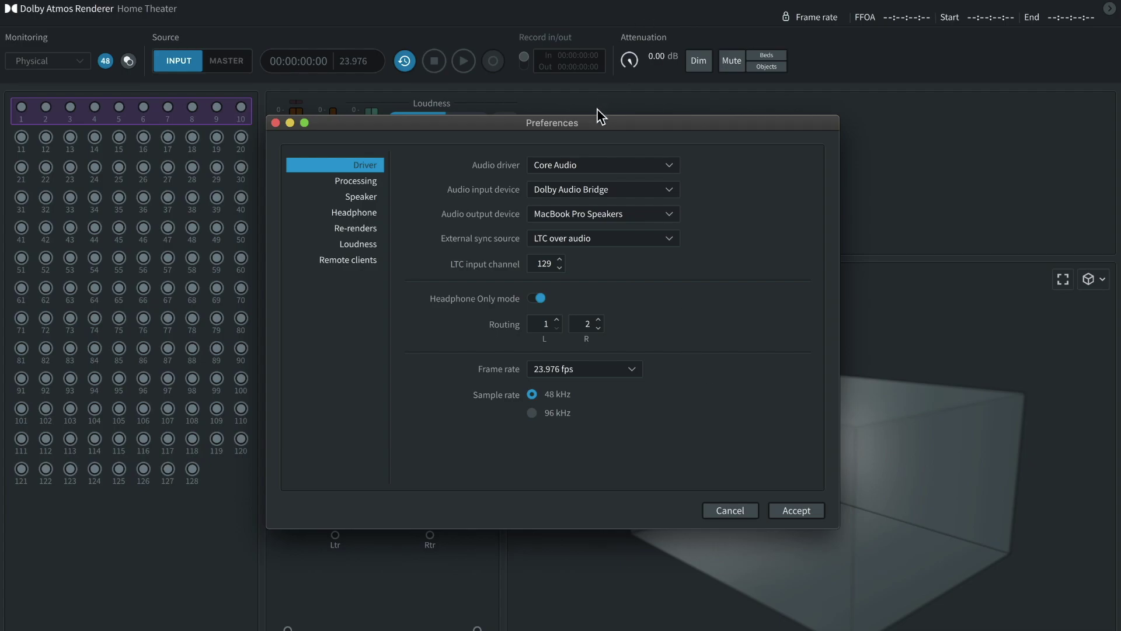
click(615, 167)
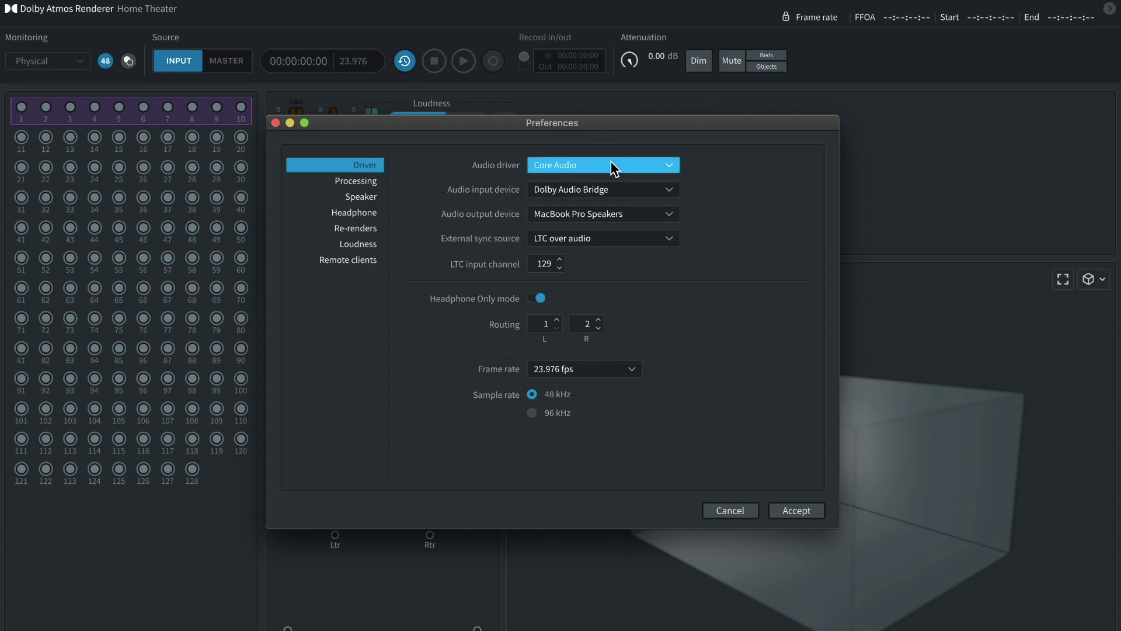
click(607, 196)
click(607, 191)
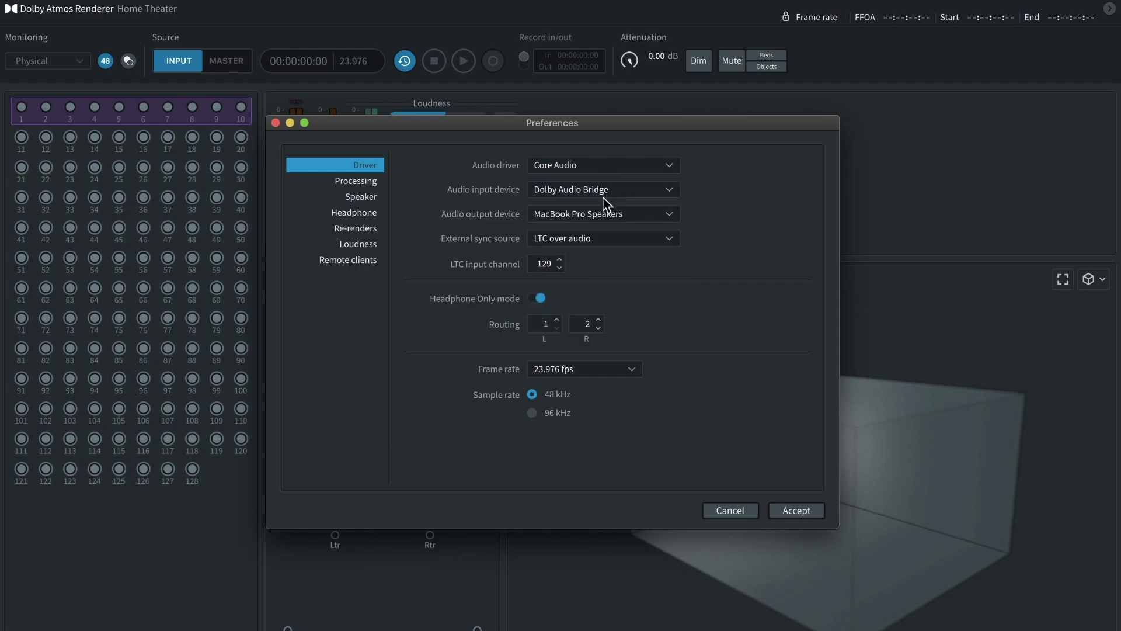
Keep MacBook Pro Speakers as the output device and LTC over audio as external sync source.
click(600, 220)
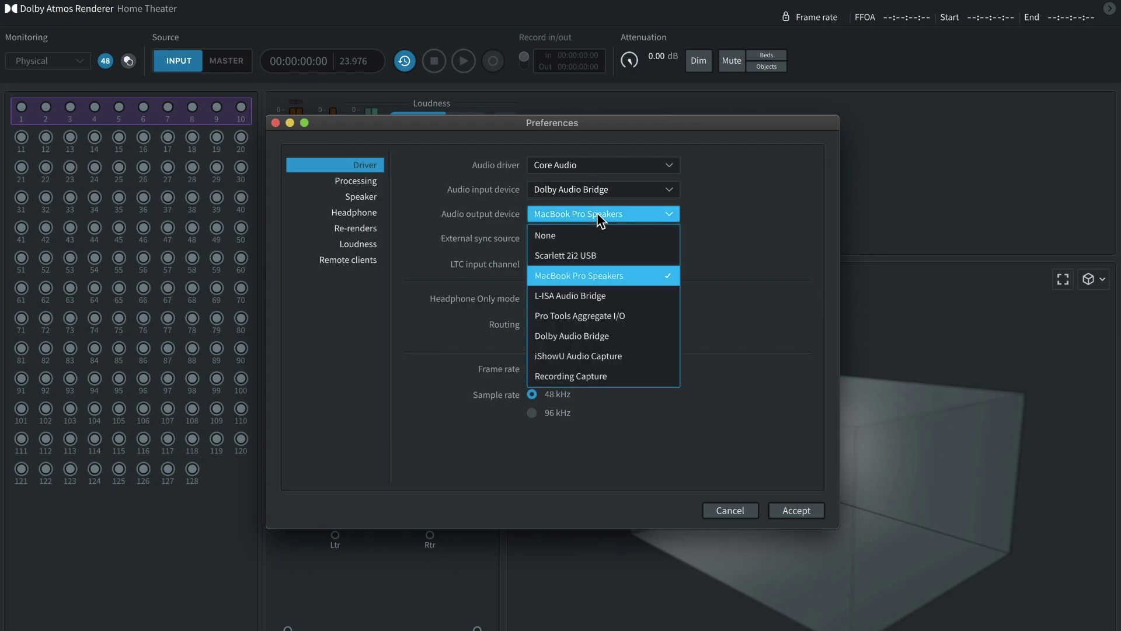
click(600, 218)
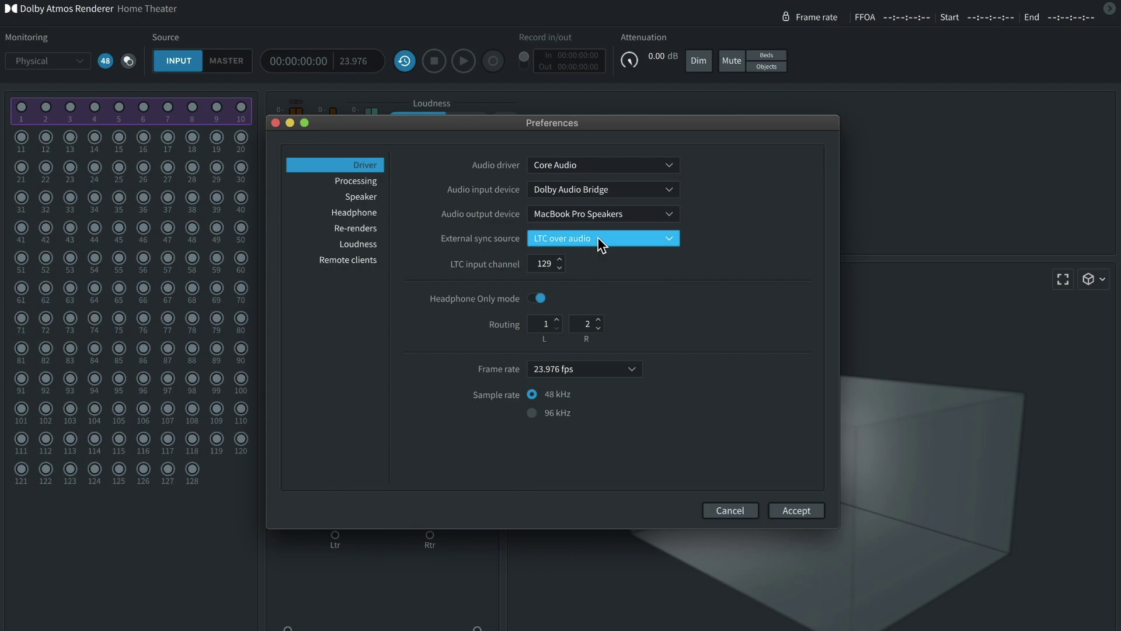
click(599, 238)
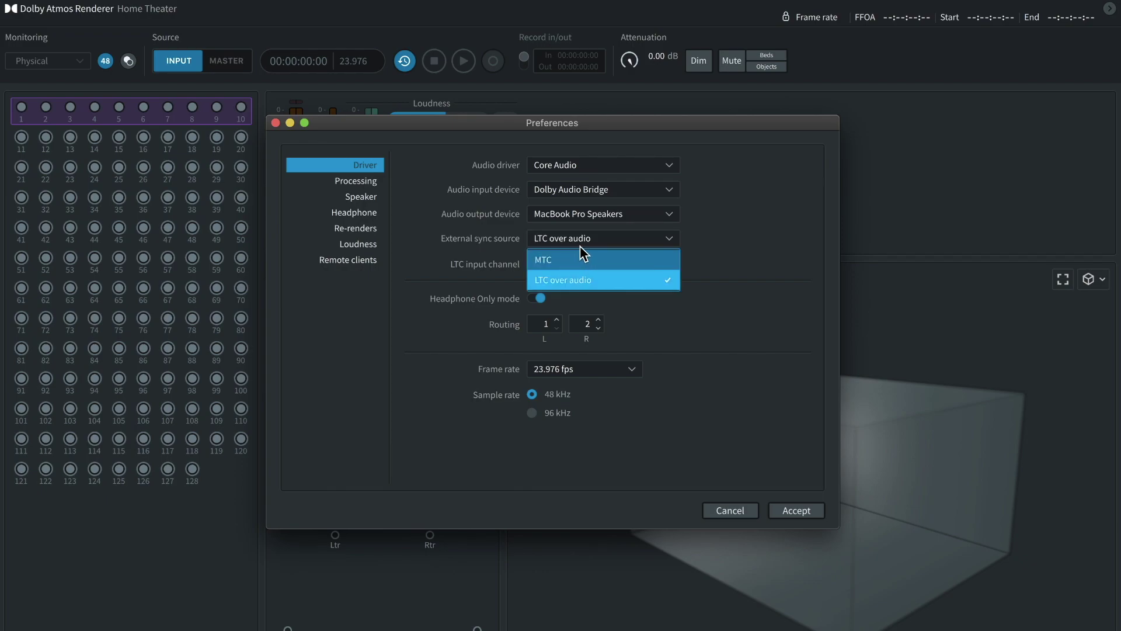
click(581, 244)
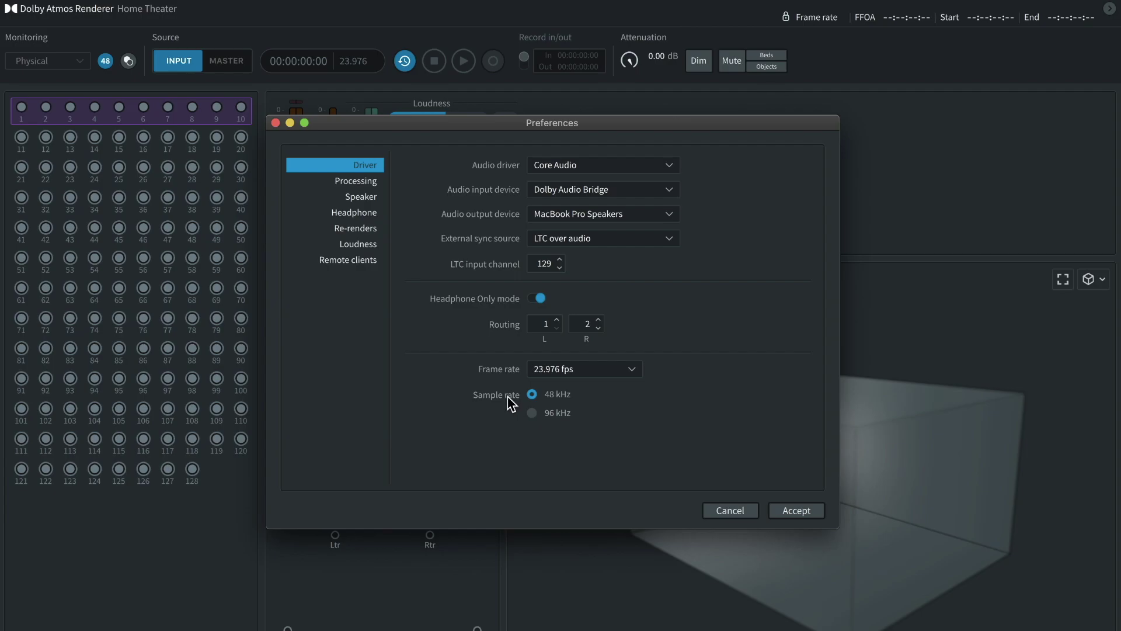
Step through the Processing, Speaker, Headphone and Remote clients preference pages.
click(353, 181)
click(348, 195)
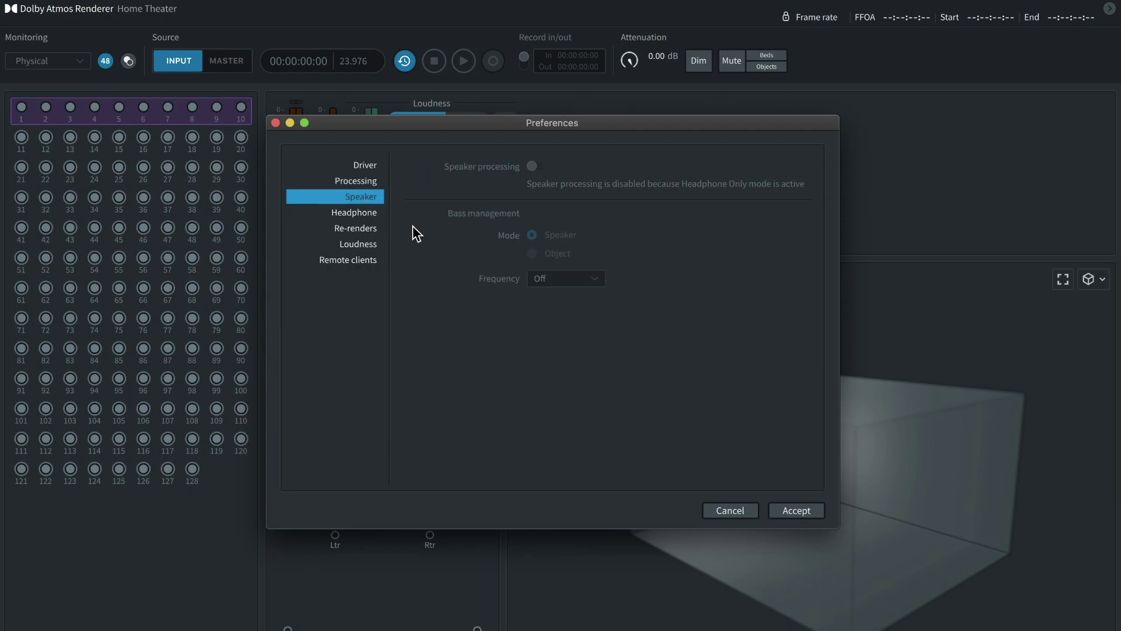
click(355, 214)
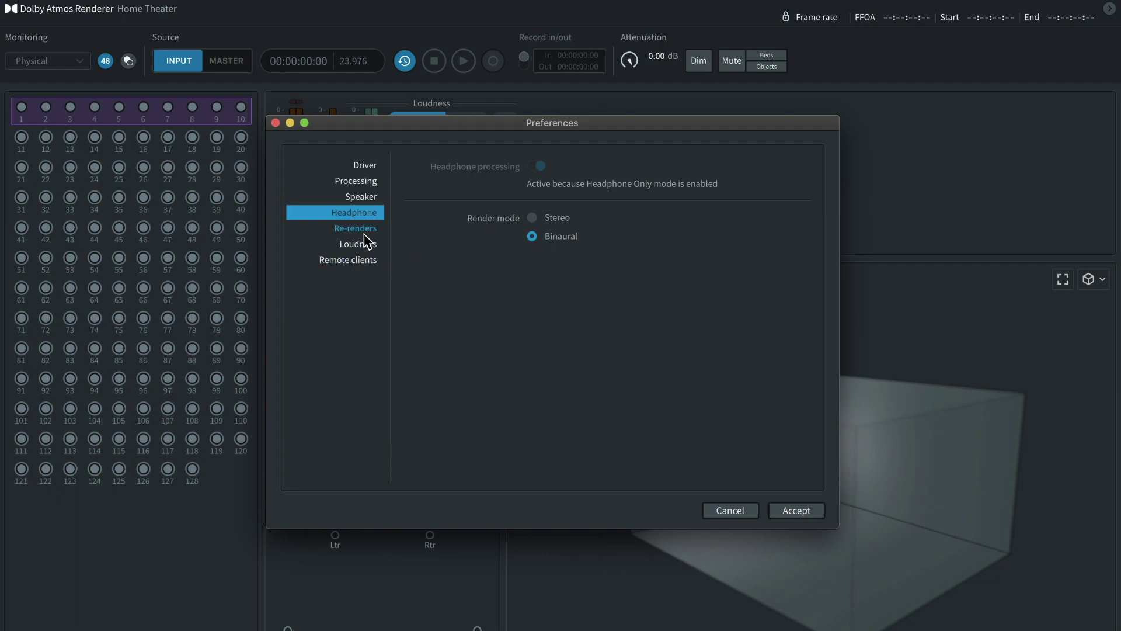
click(350, 259)
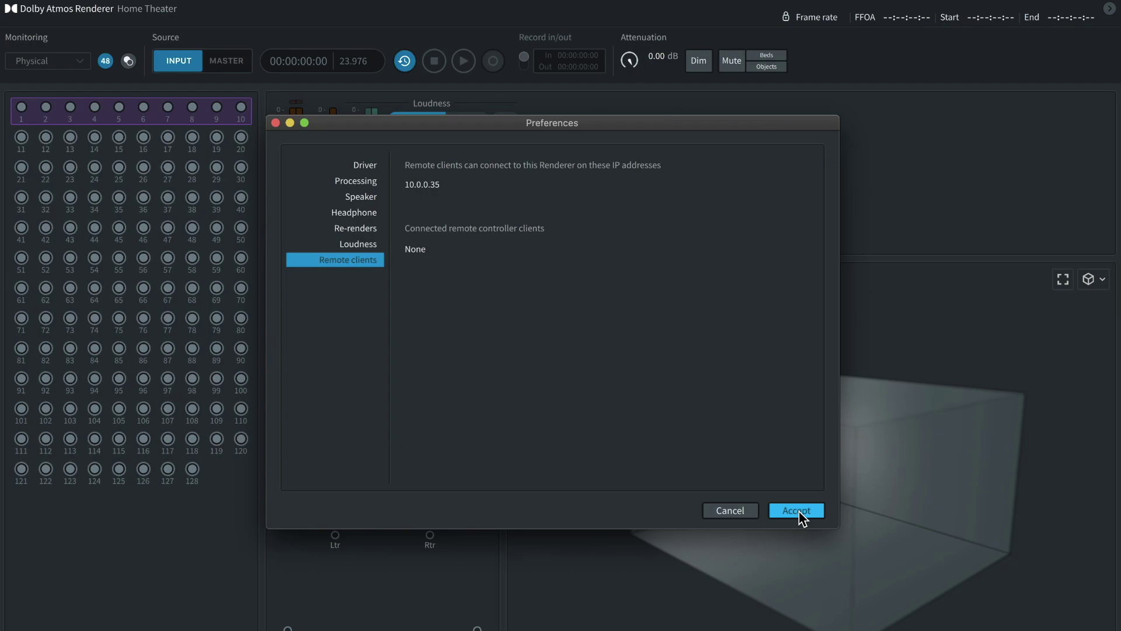
Accept the preferences and orbit the room view from a frontal to a top-down angle.
click(798, 511)
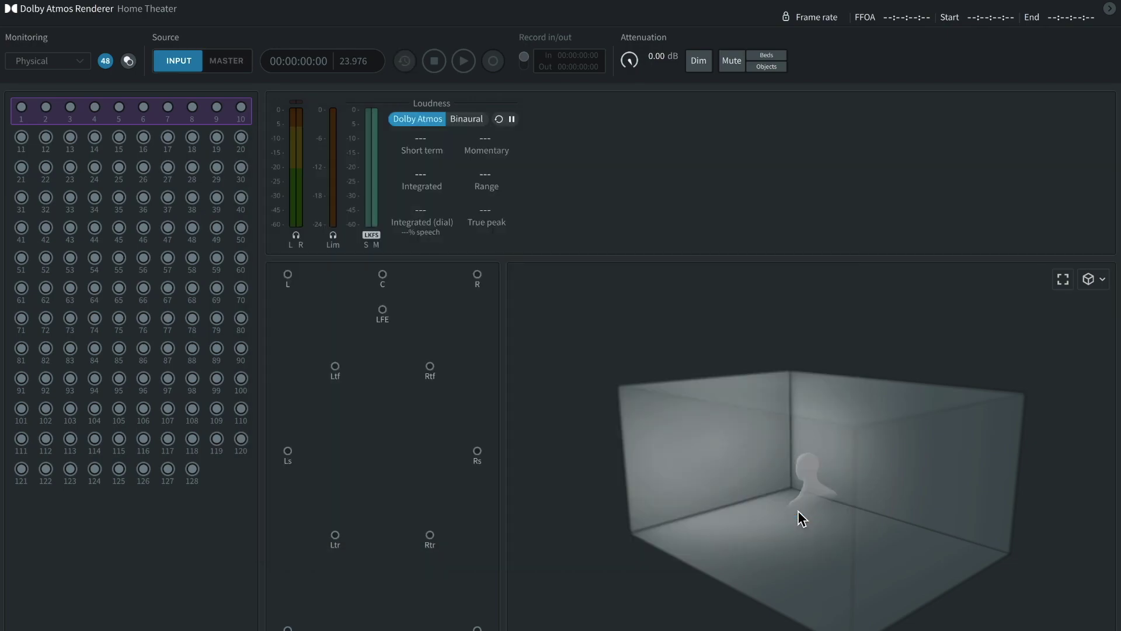
drag(798, 510, 526, 621)
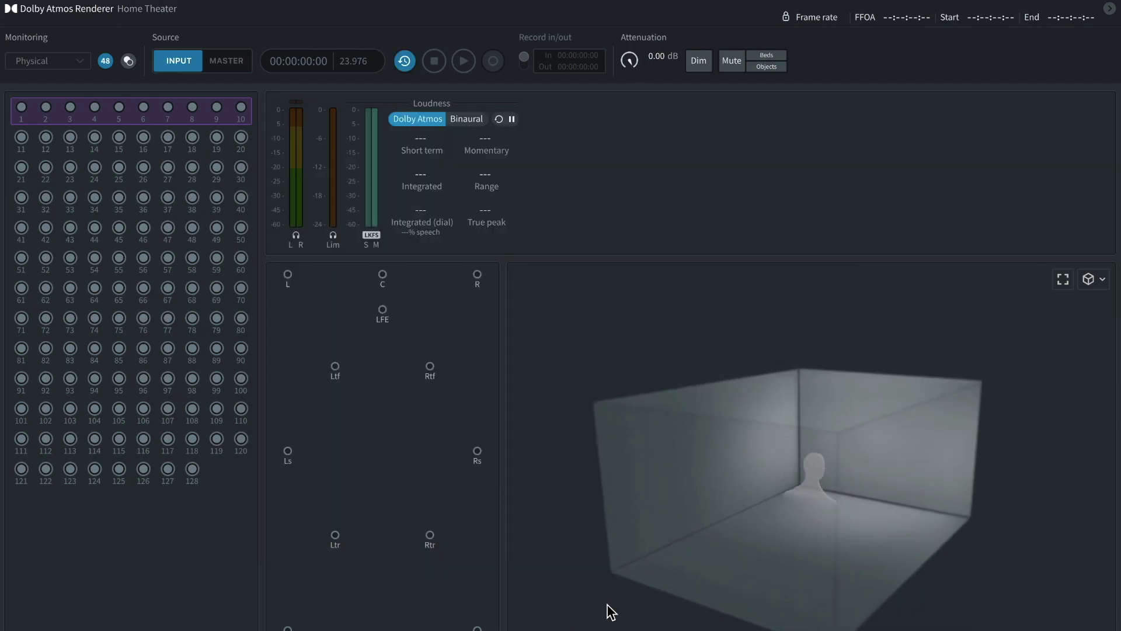
drag(775, 564, 615, 579)
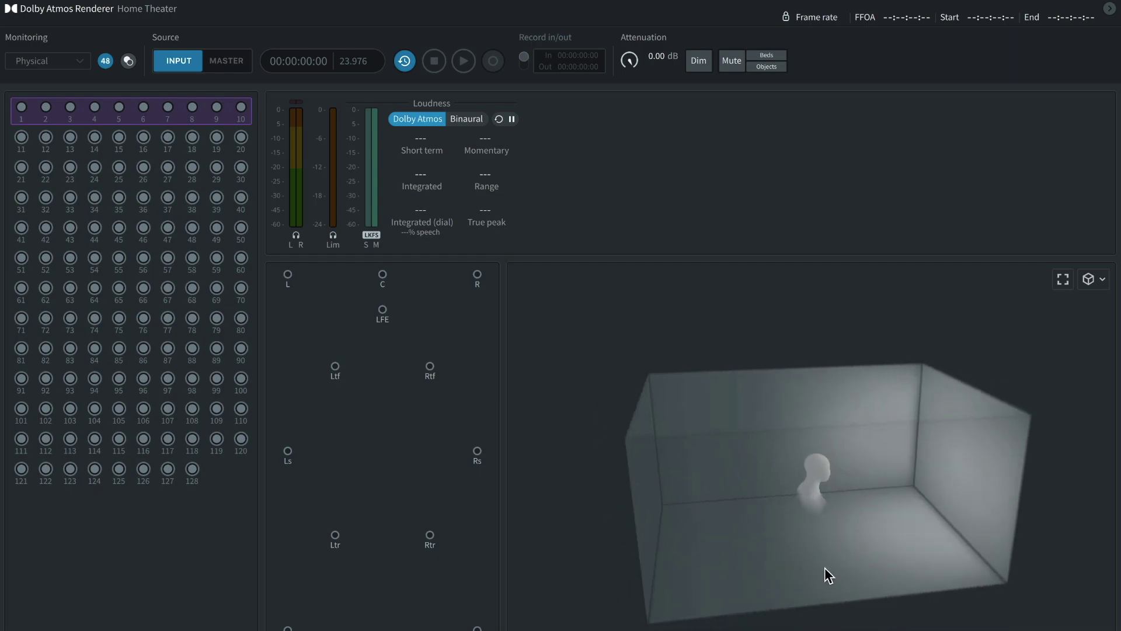
drag(825, 567, 545, 483)
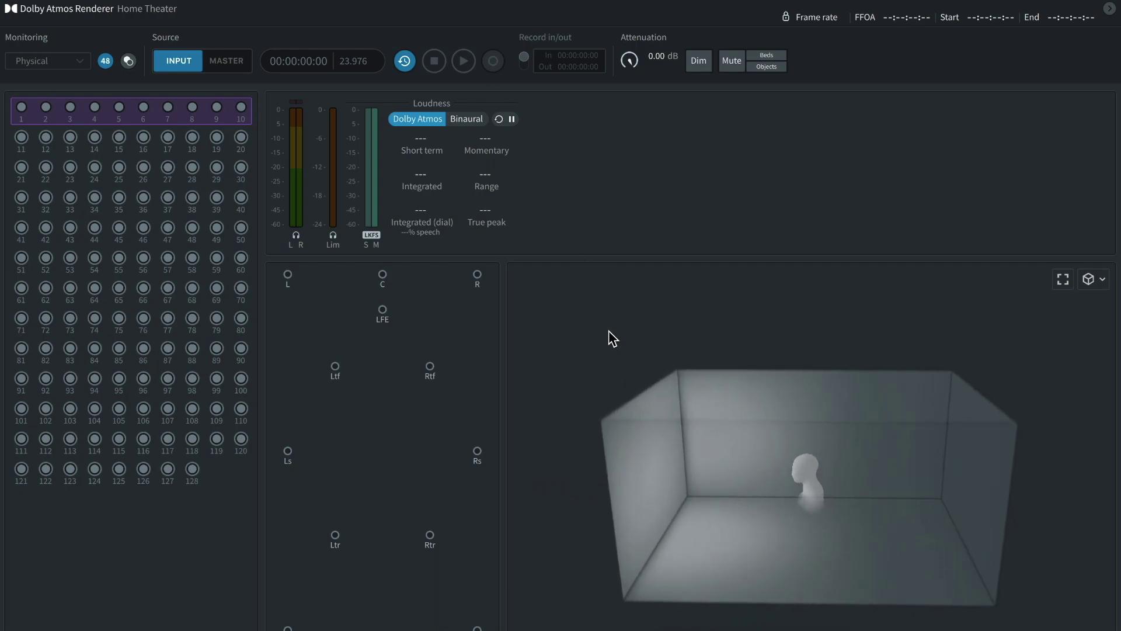
drag(610, 334, 561, 433)
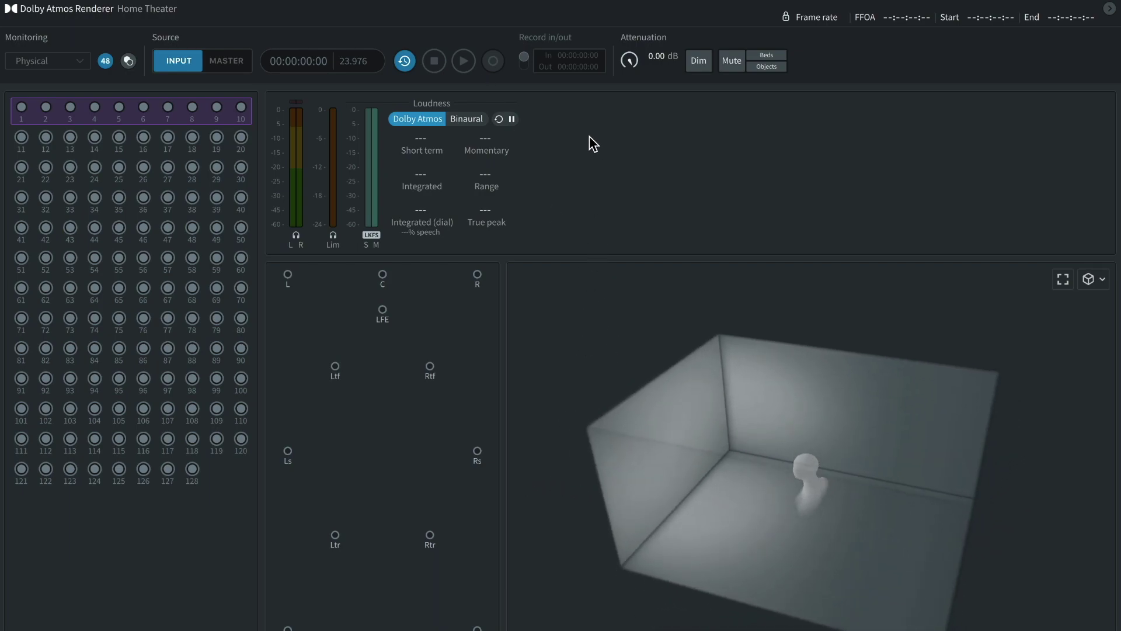
Toggle the monitor output's Mute and Dim on and back off.
click(731, 62)
click(732, 62)
click(704, 66)
click(698, 65)
Return the transport to the start and switch the loudness measurement to Binaural.
click(404, 63)
click(407, 63)
click(467, 123)
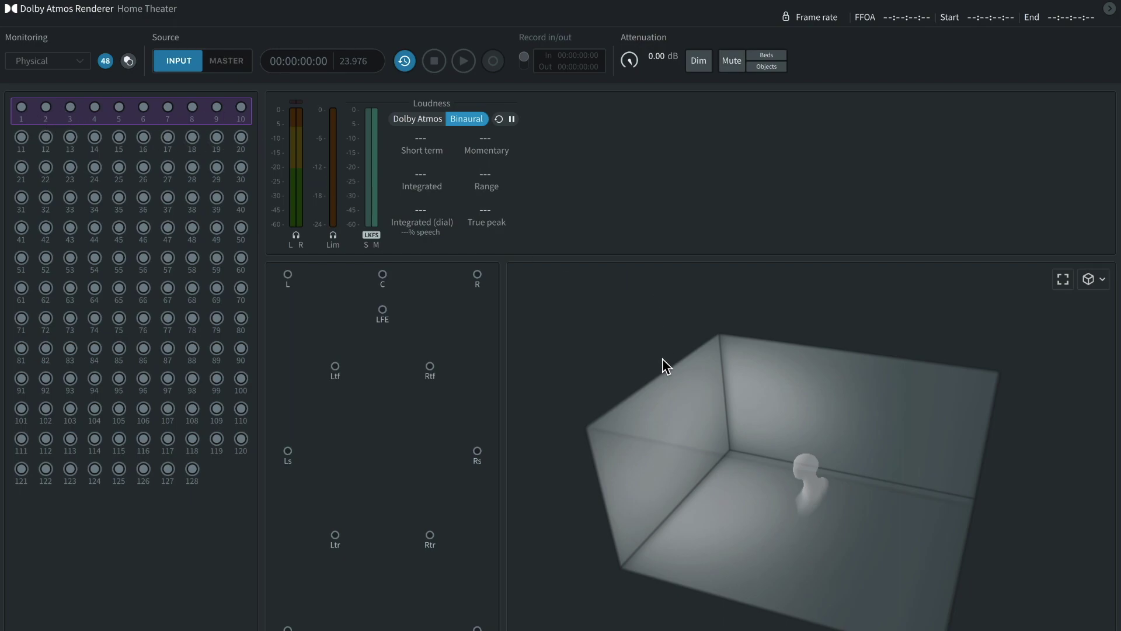
drag(663, 359, 818, 380)
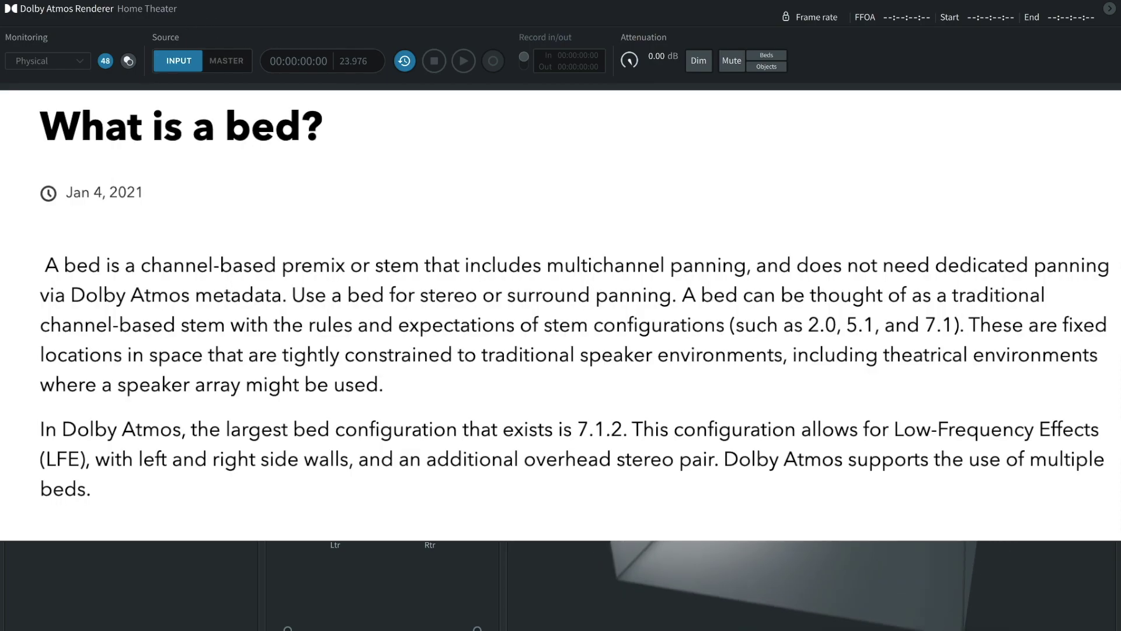
drag(929, 539, 358, 530)
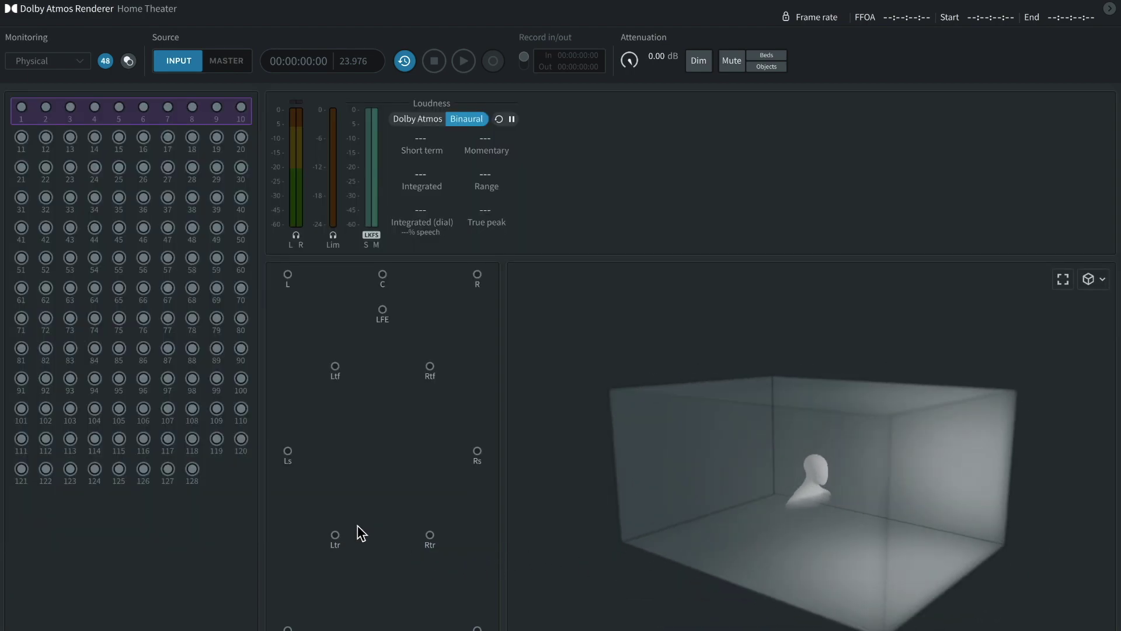
drag(766, 521, 963, 583)
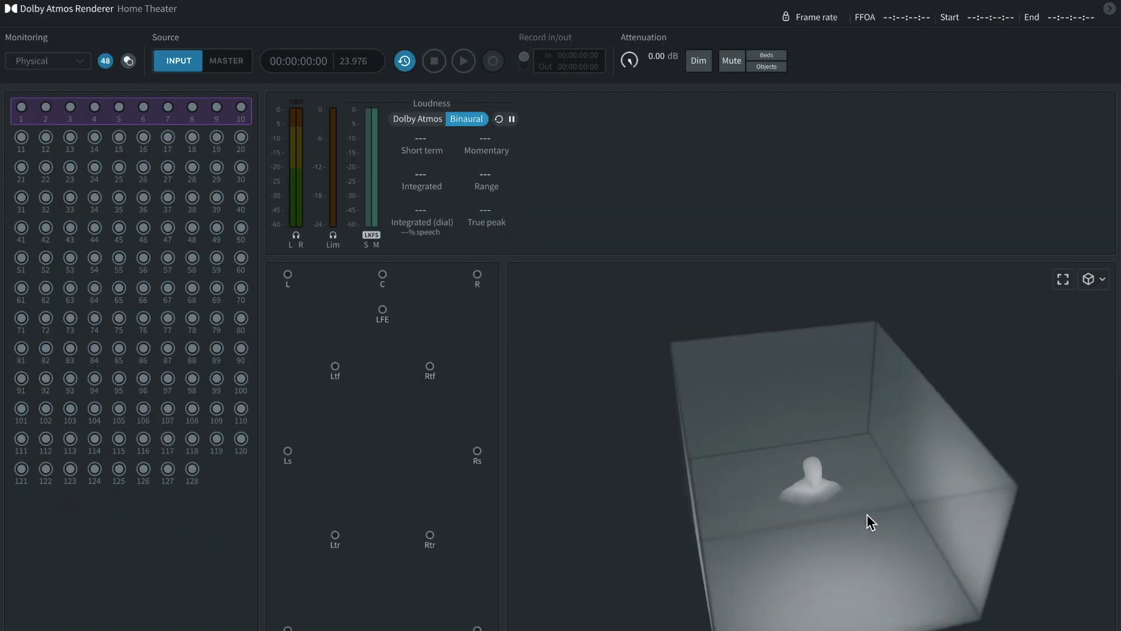
drag(869, 518, 779, 483)
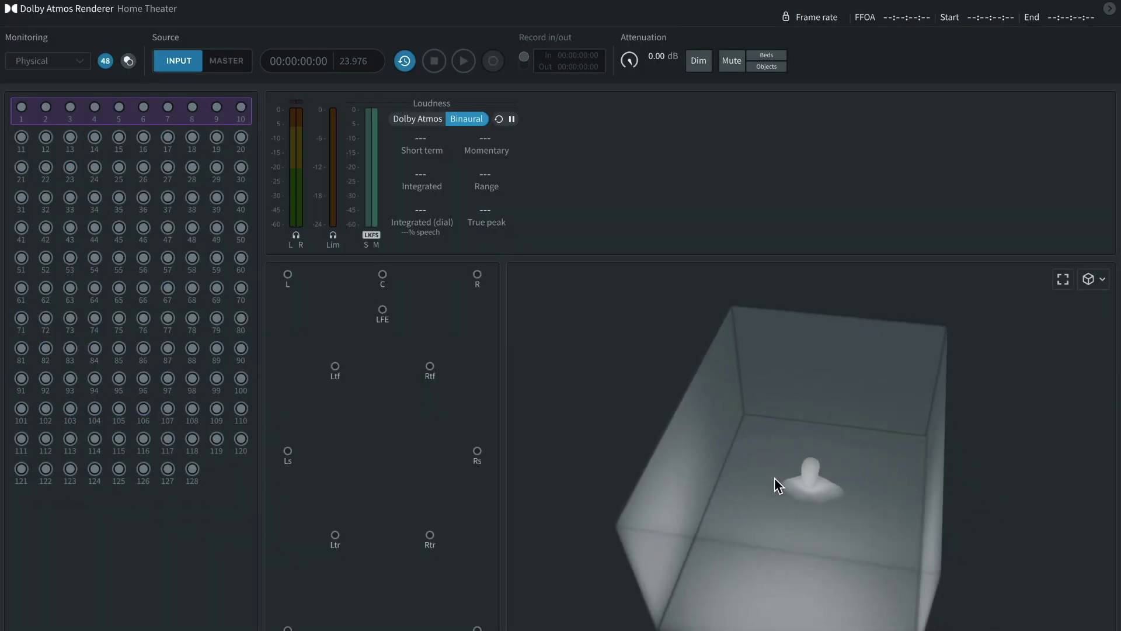
drag(817, 412, 635, 388)
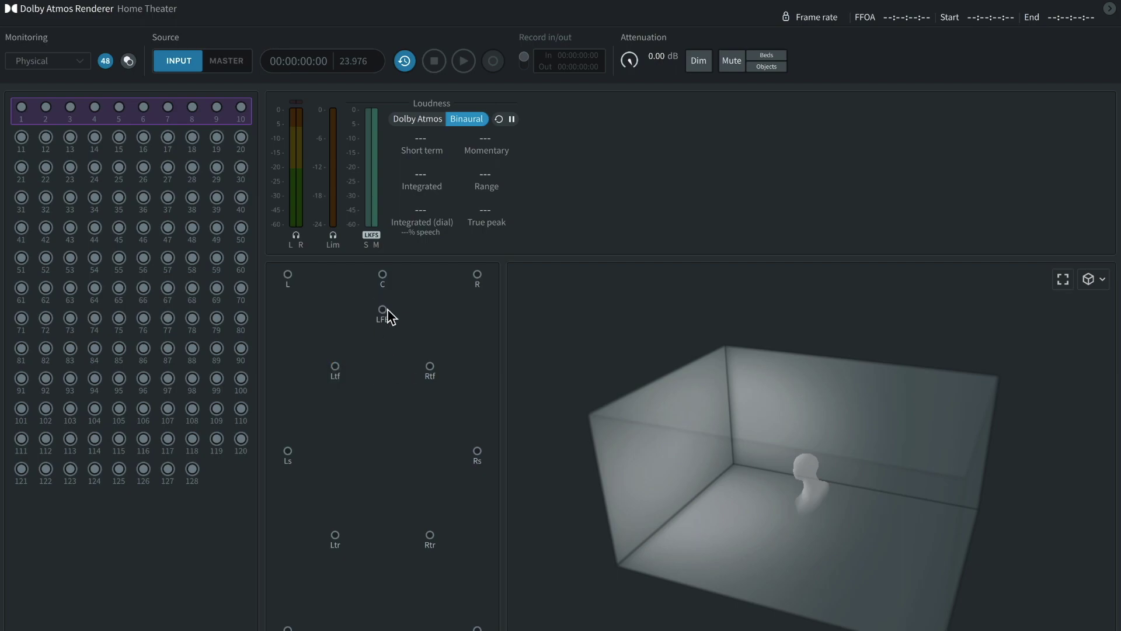
click(382, 274)
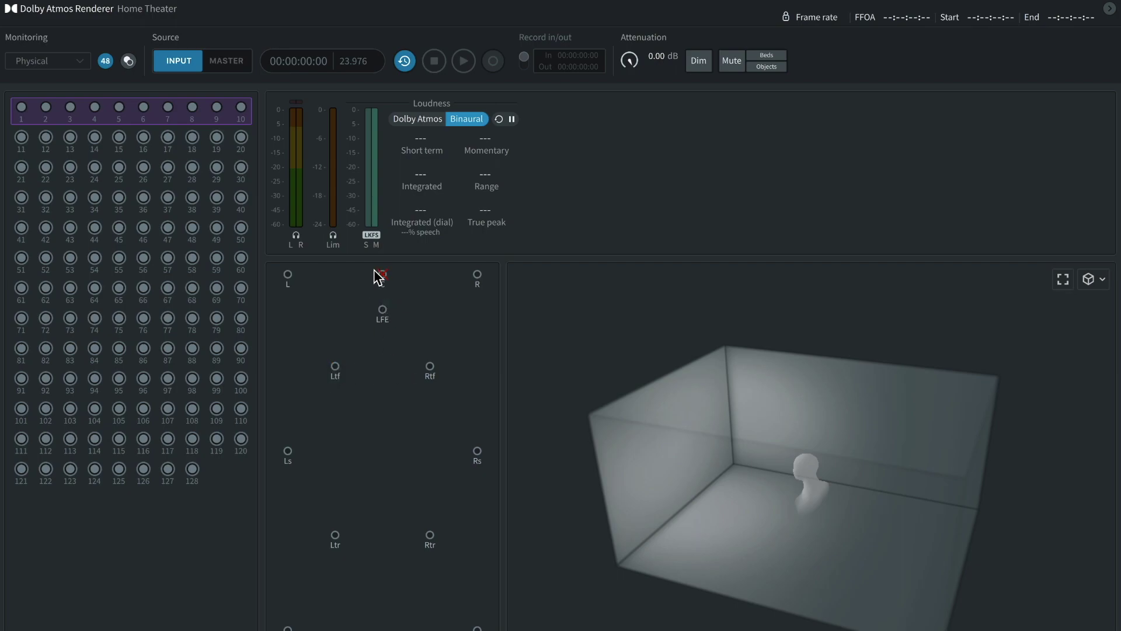
click(289, 274)
click(382, 275)
click(288, 275)
drag(593, 357, 694, 394)
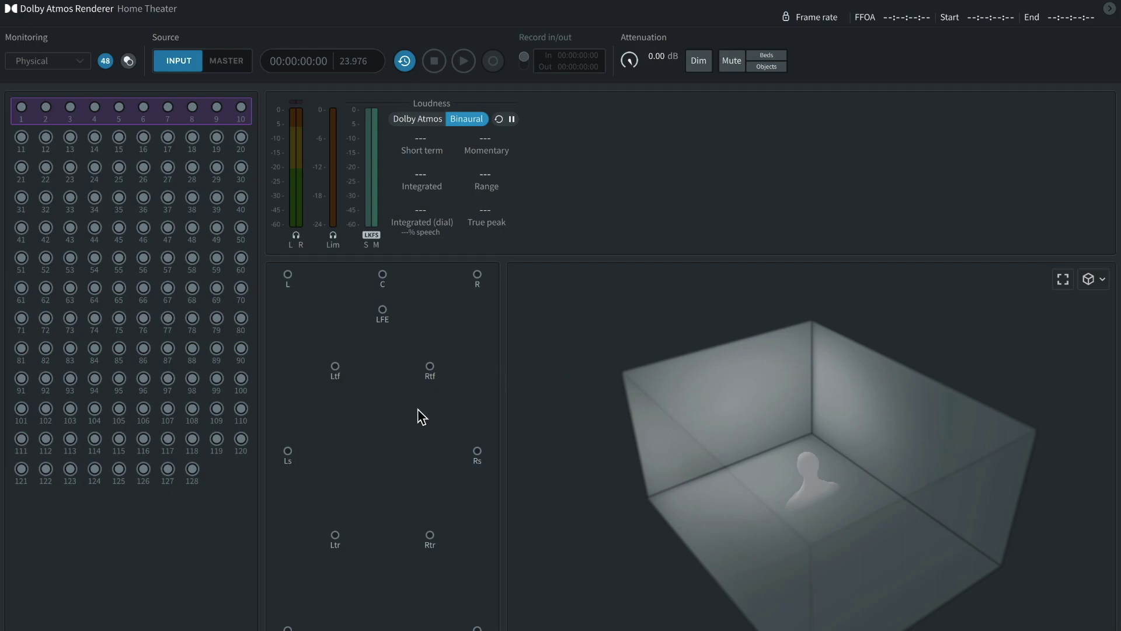
drag(789, 442, 624, 453)
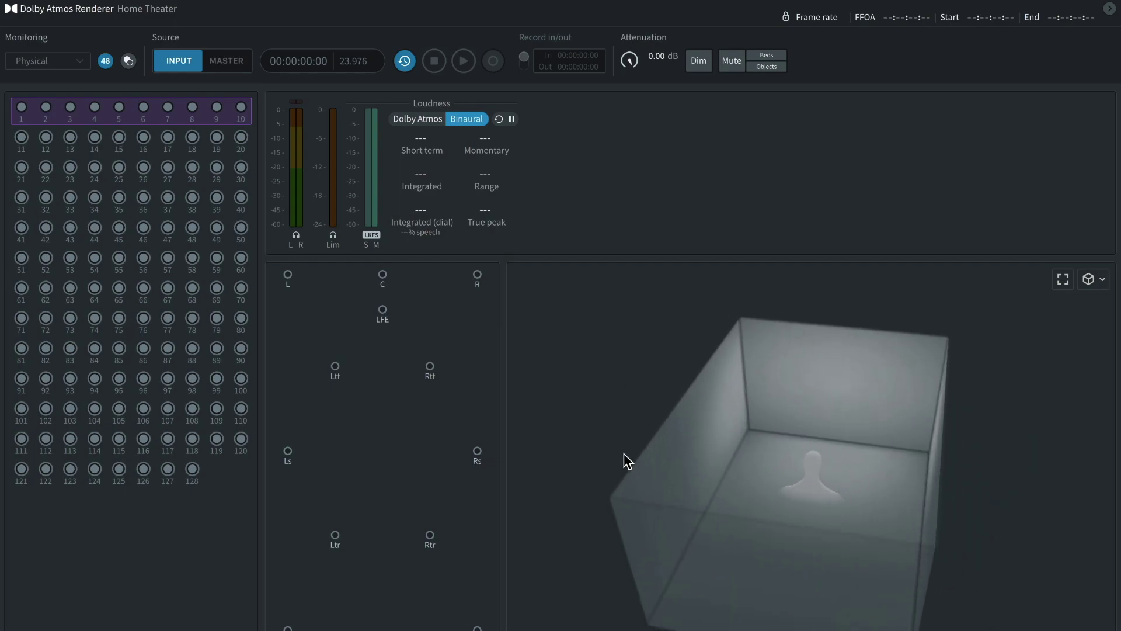
drag(826, 594, 454, 488)
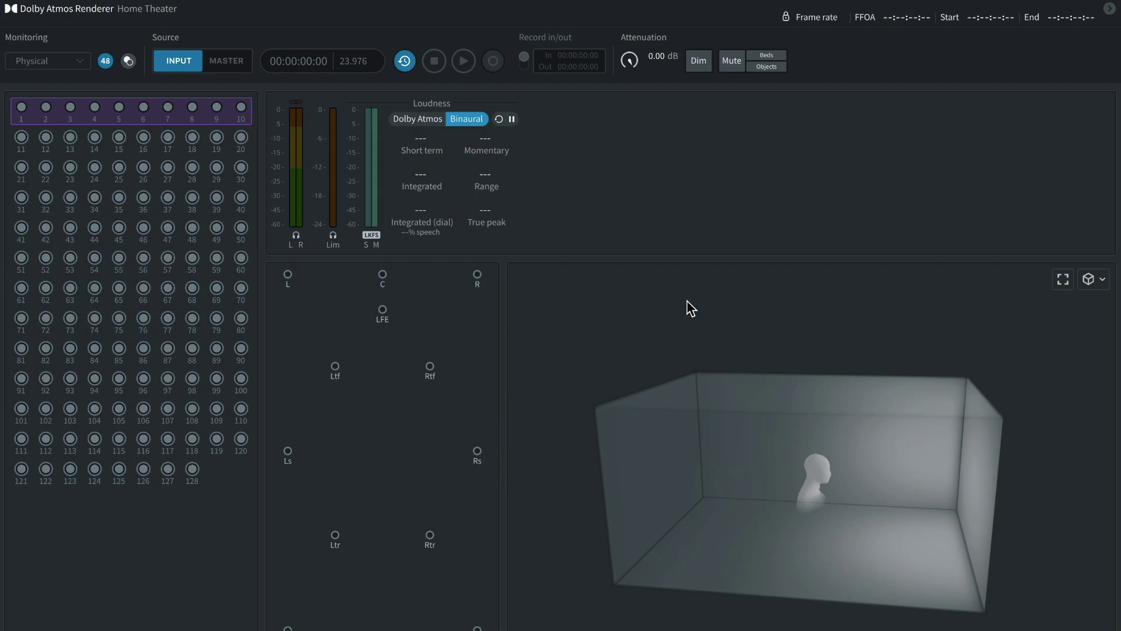
click(1096, 280)
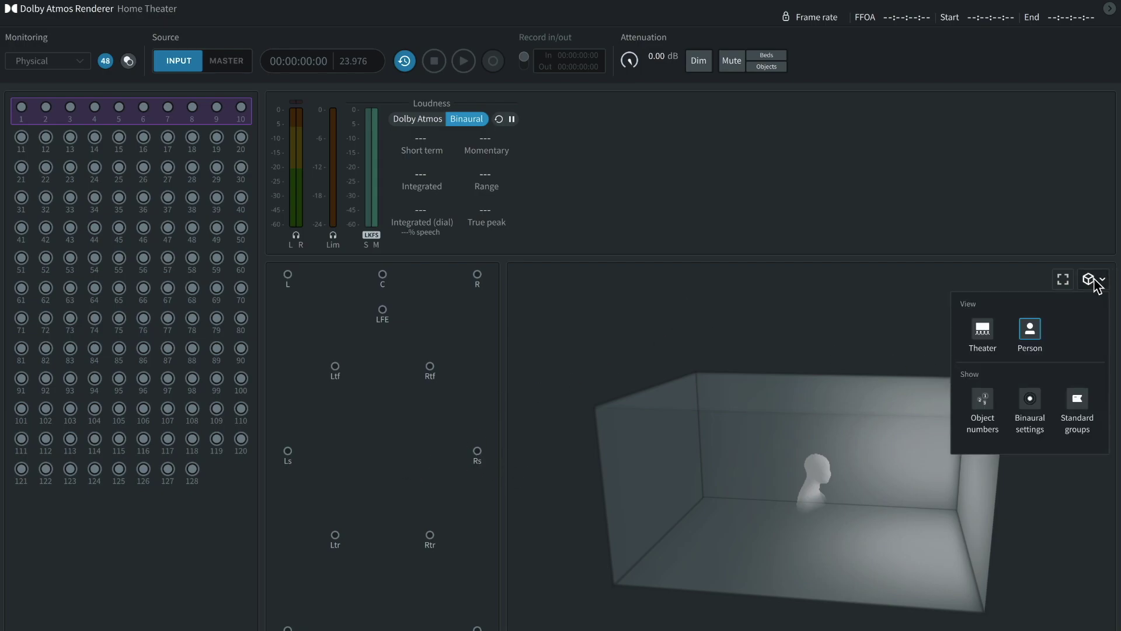
click(981, 332)
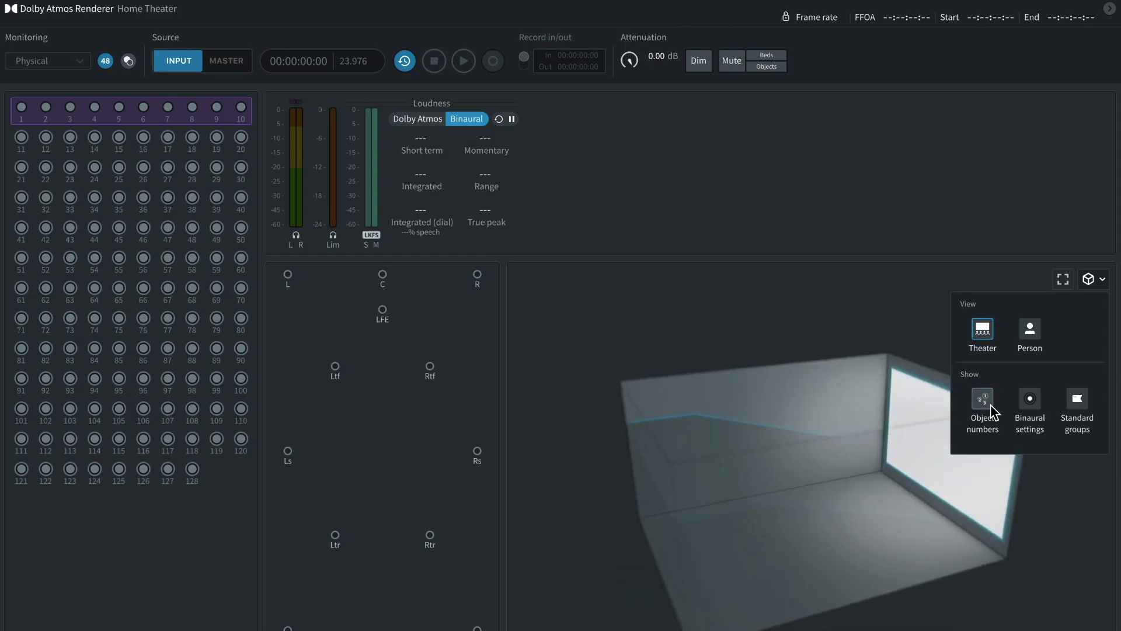
click(1030, 329)
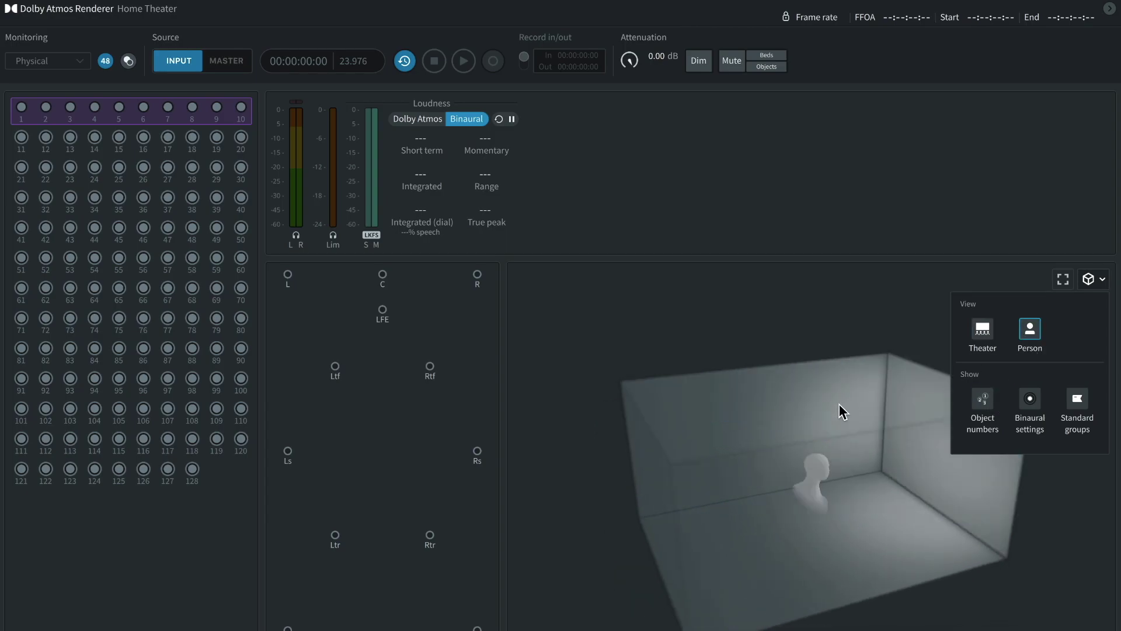
click(980, 400)
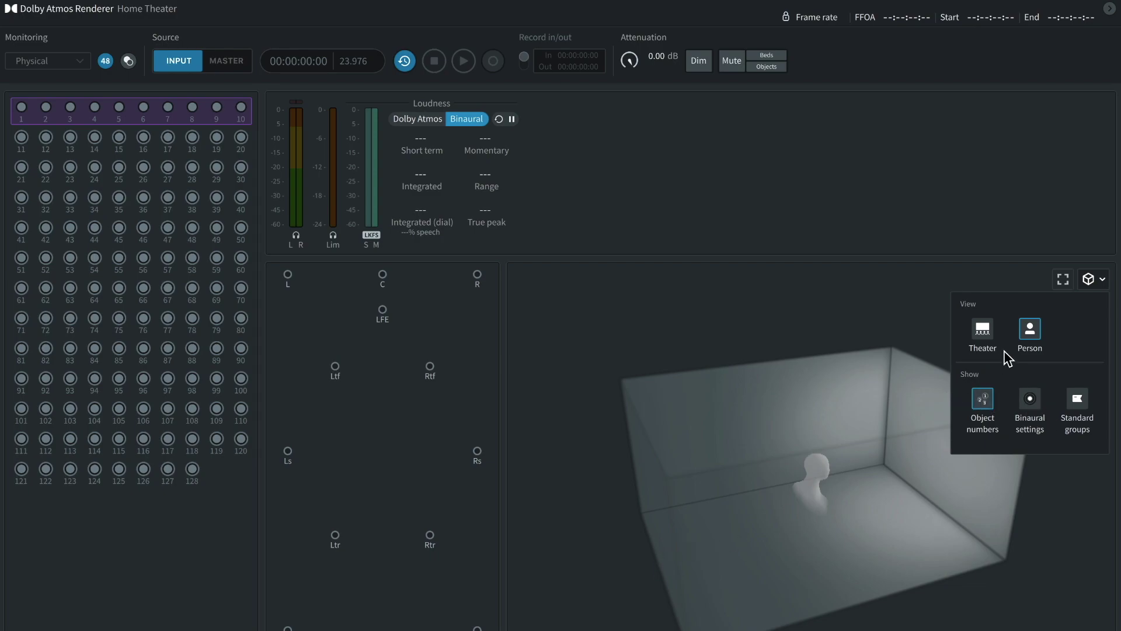
click(1034, 406)
click(1094, 278)
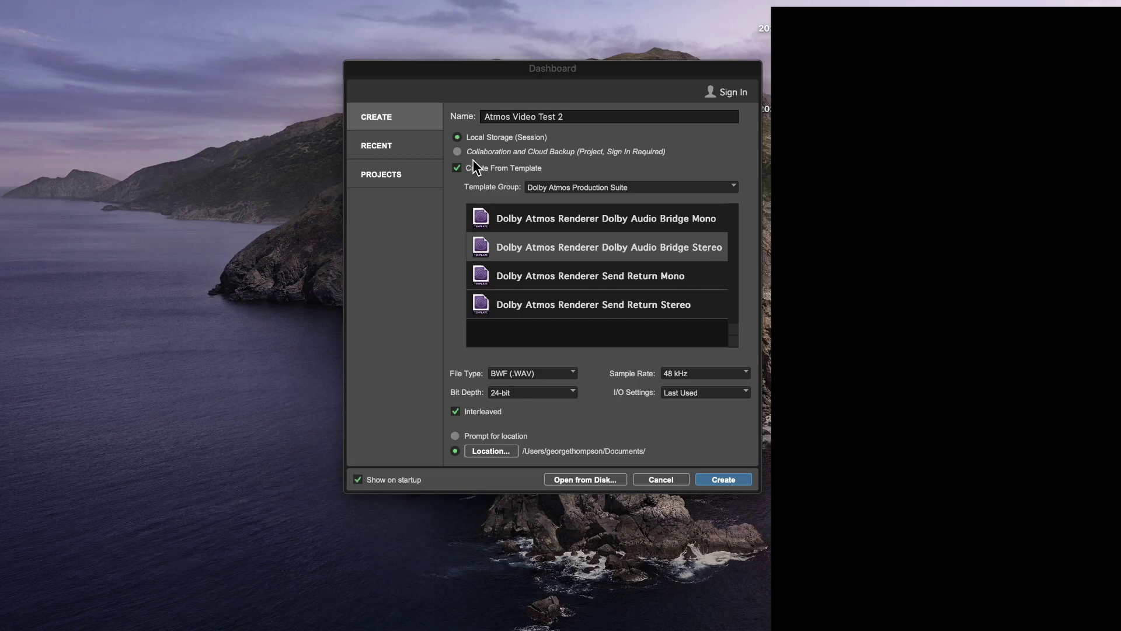
Choose the Dolby Atmos Production Suite template group and the Dolby Atmos Renderer Dolby Audio Bridge Stereo template.
click(587, 185)
click(587, 185)
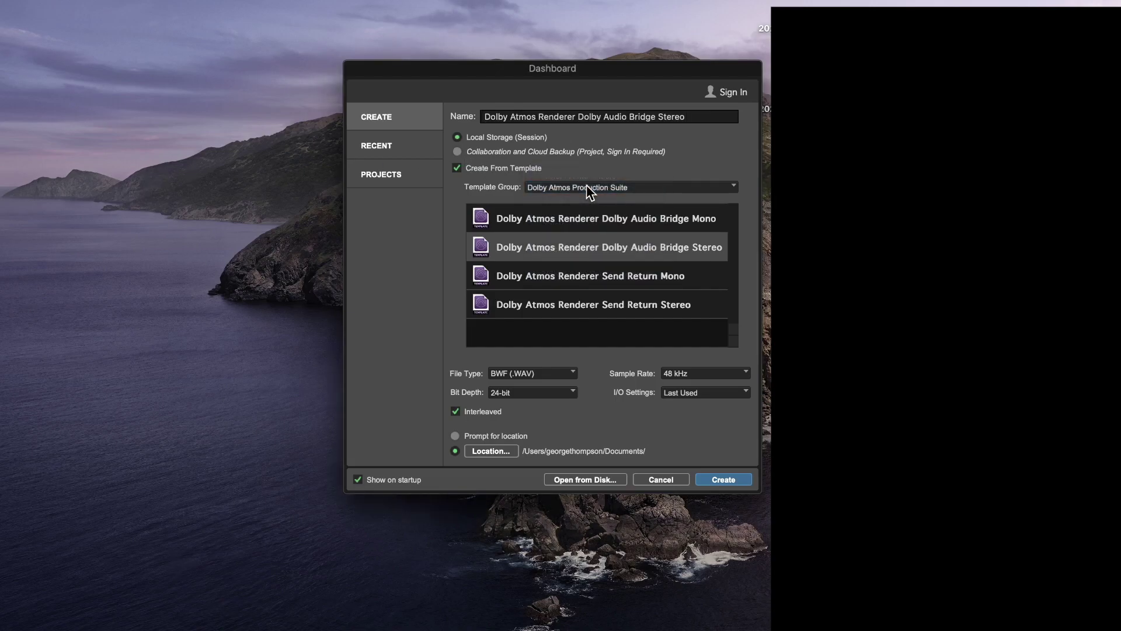
click(586, 187)
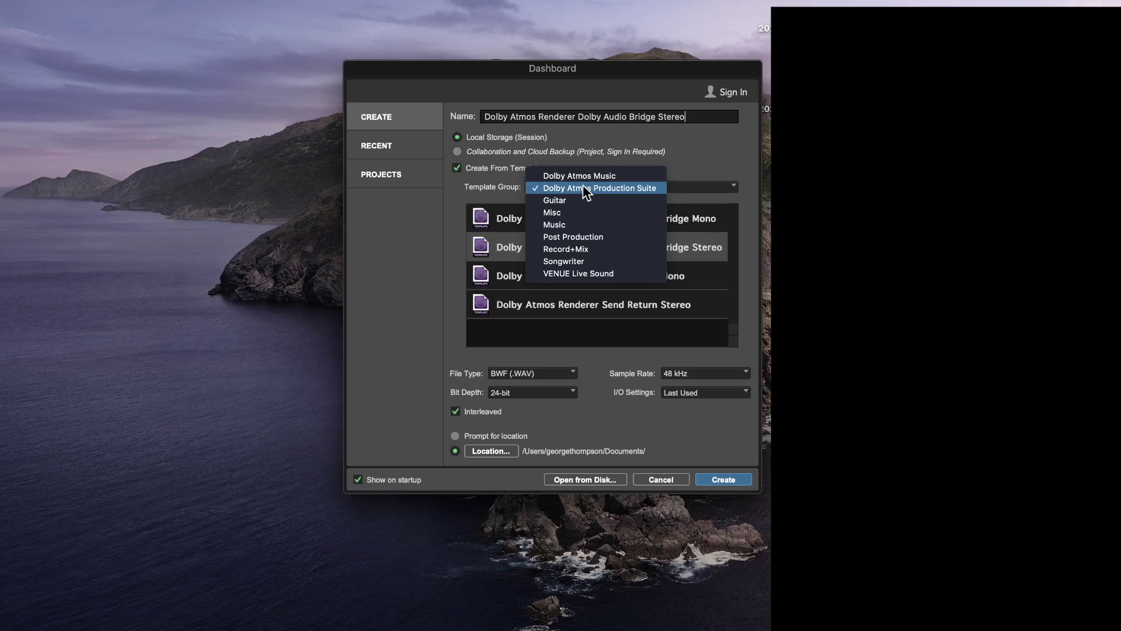
click(583, 186)
click(583, 185)
click(582, 188)
click(552, 259)
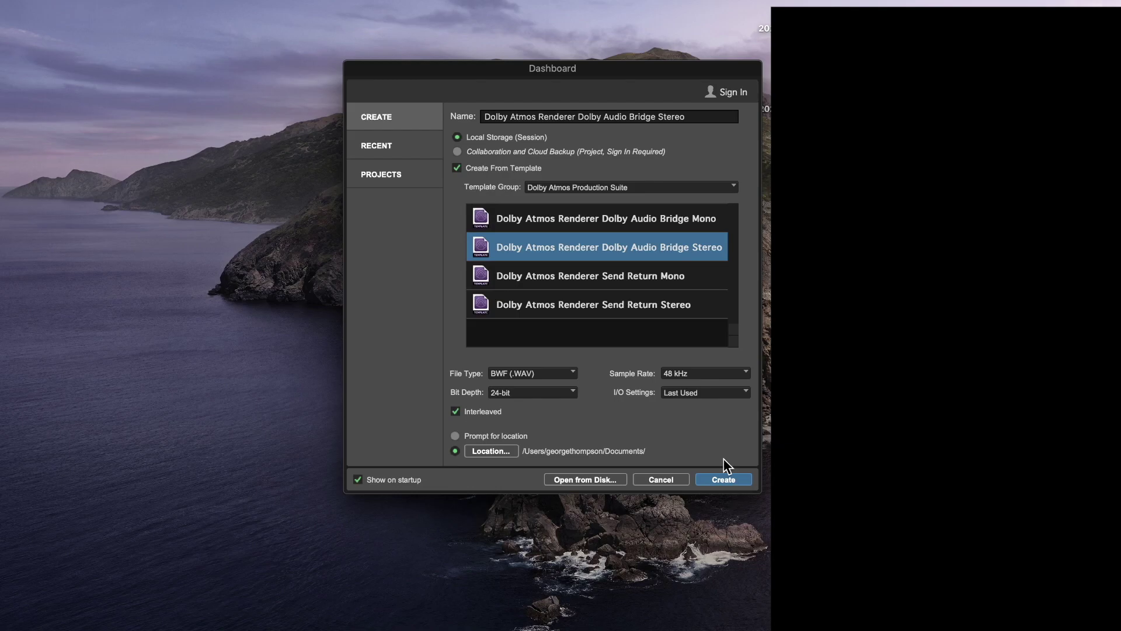
Create the session, dismiss the duplicate-name warning, and decline the dropped-tracks report.
click(728, 479)
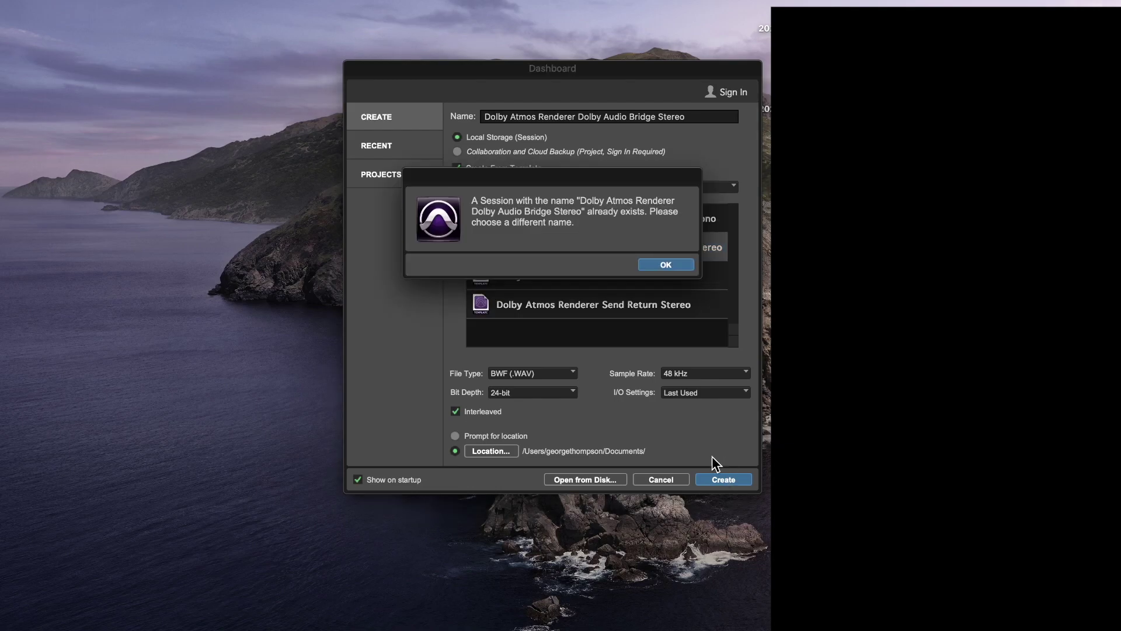
click(666, 264)
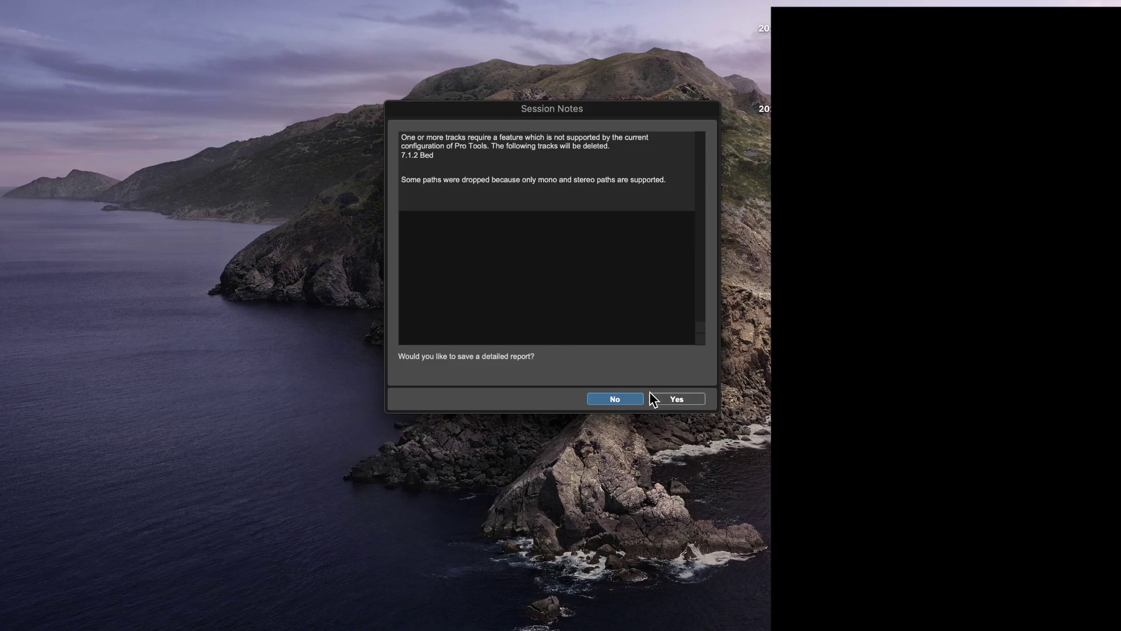
click(631, 400)
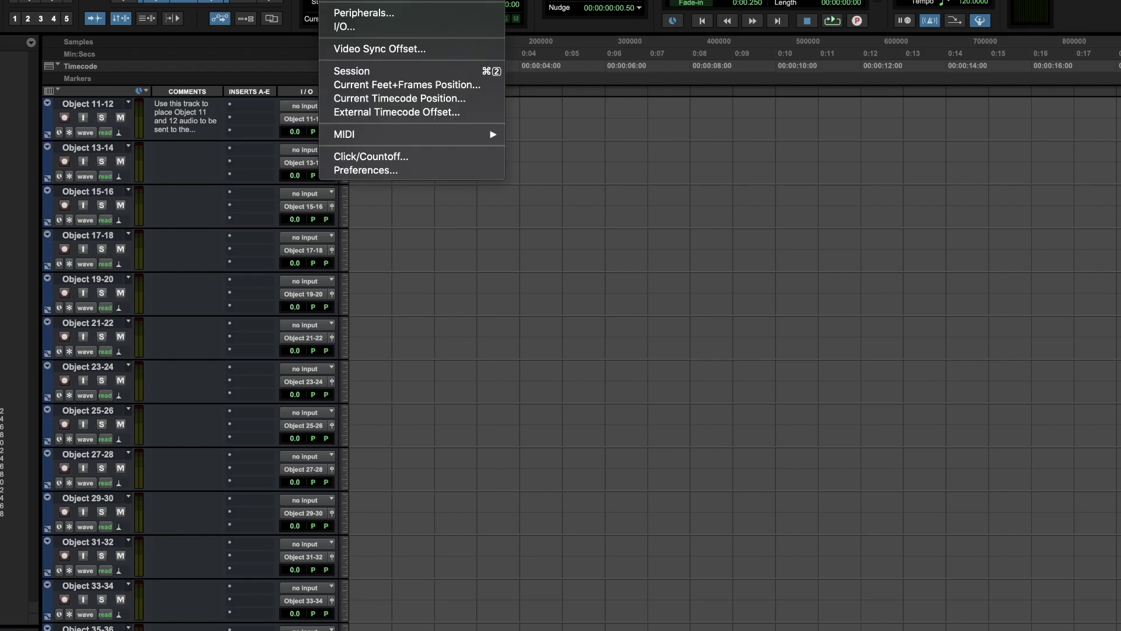
Switch the playback engine to Dolby Audio Bridge and let the session save and reopen.
click(467, 18)
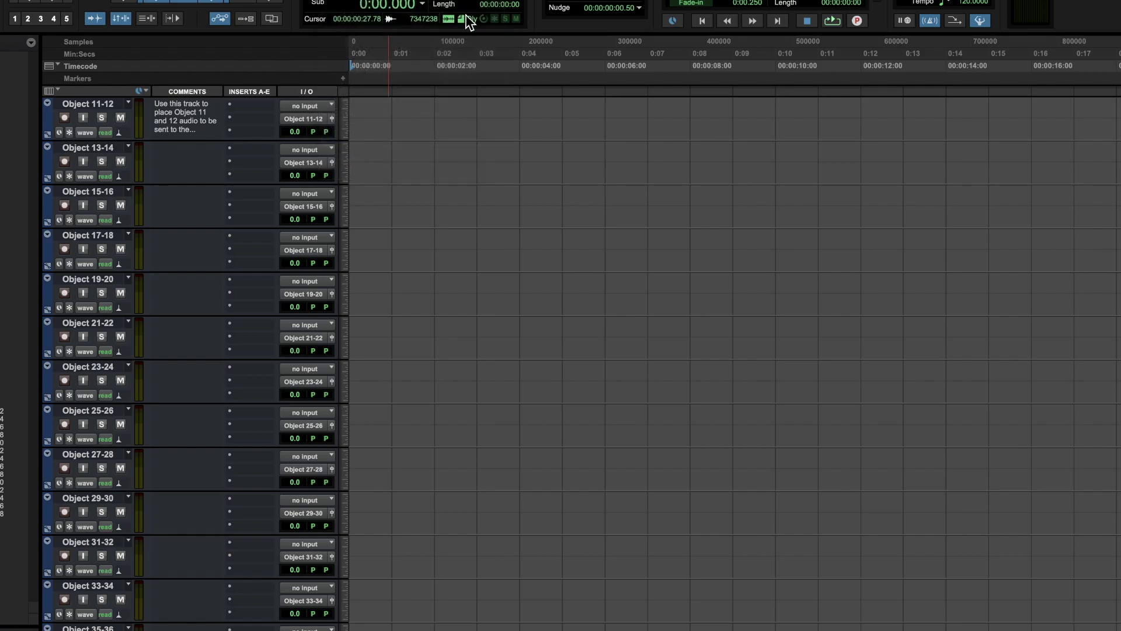
click(597, 145)
click(597, 145)
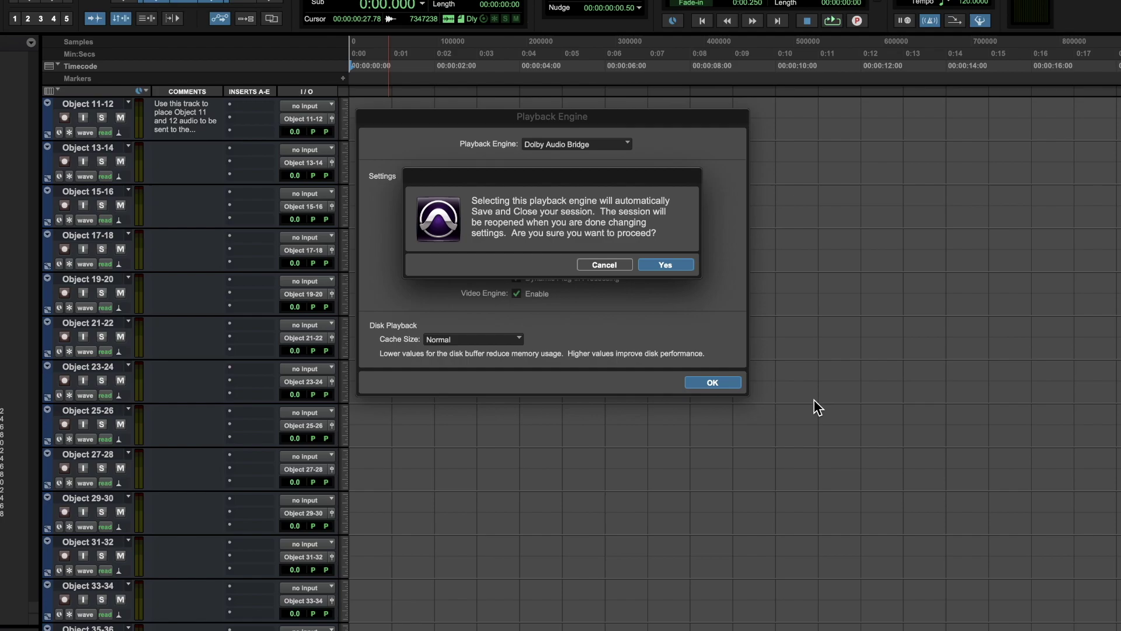
click(667, 266)
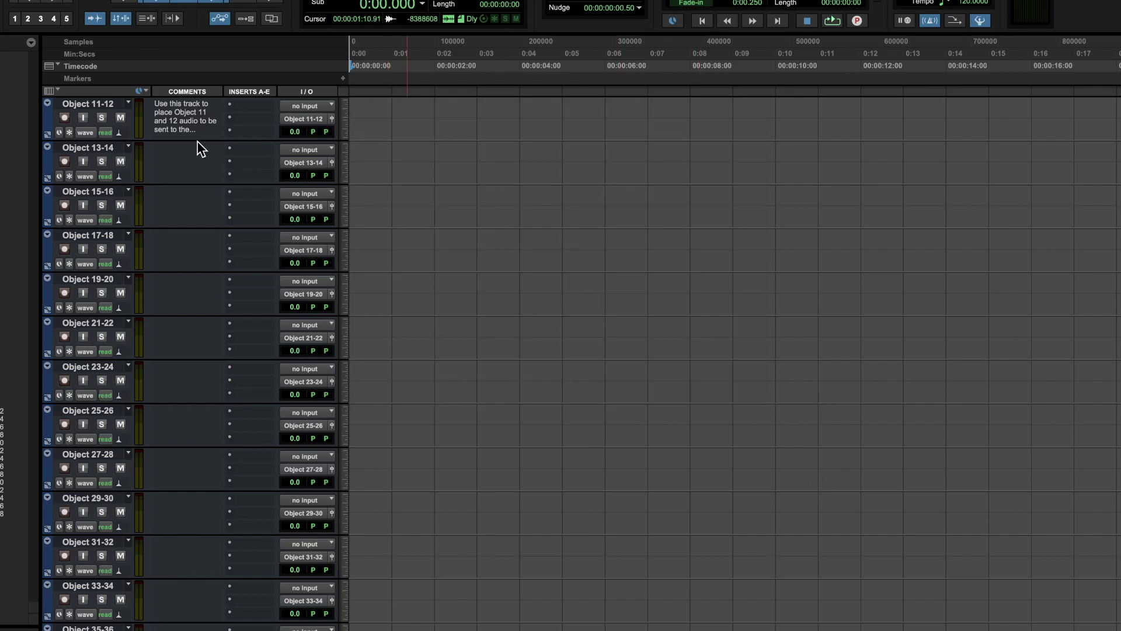
Import the Dolby Atmos Renderer Dolby Audio Bridge Stereo.pio I/O settings, keeping existing session paths.
click(330, 3)
click(336, 30)
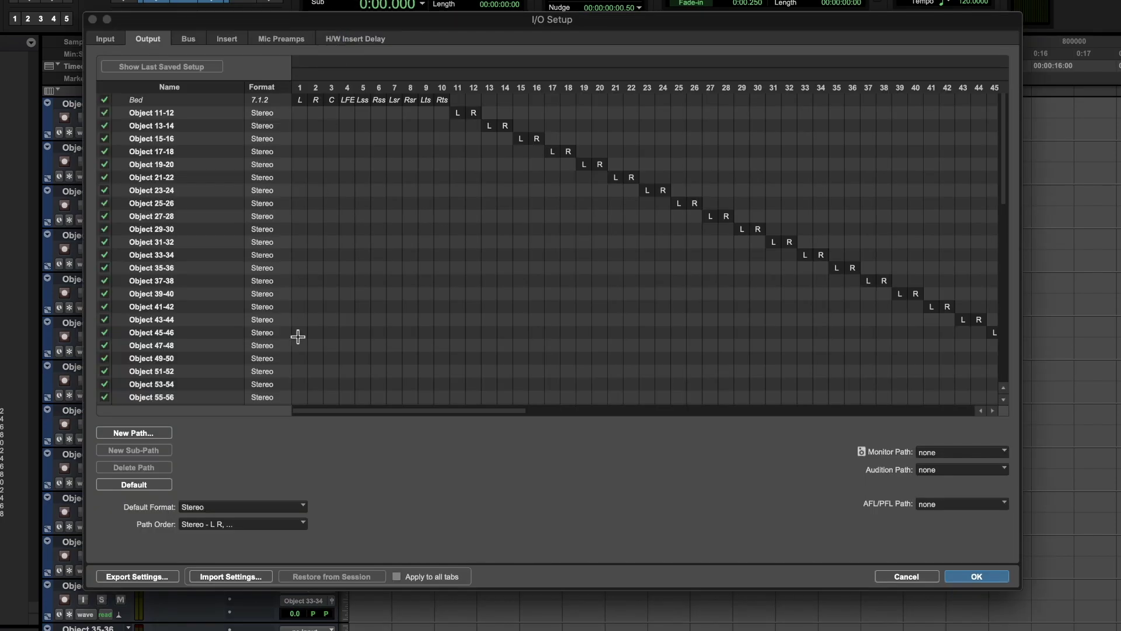
click(234, 577)
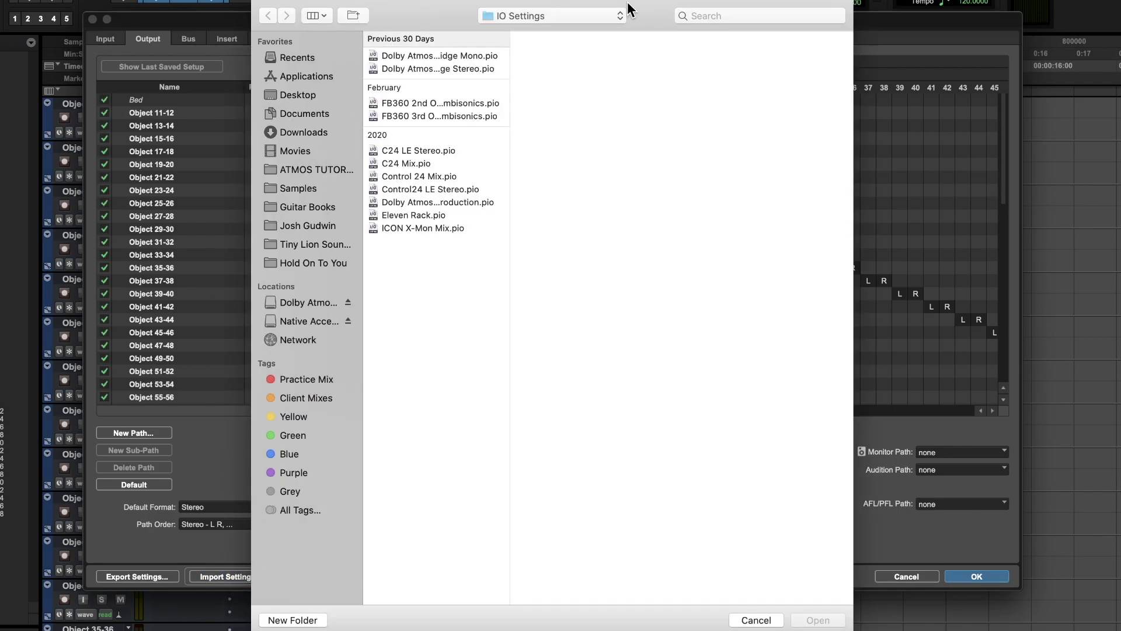
click(430, 69)
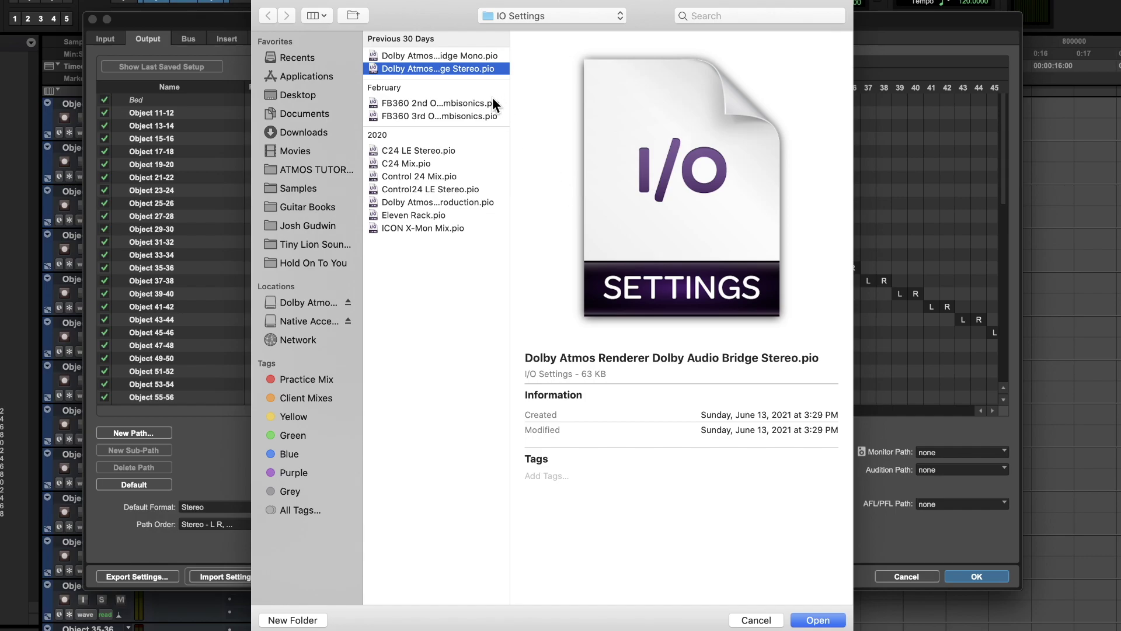
click(818, 620)
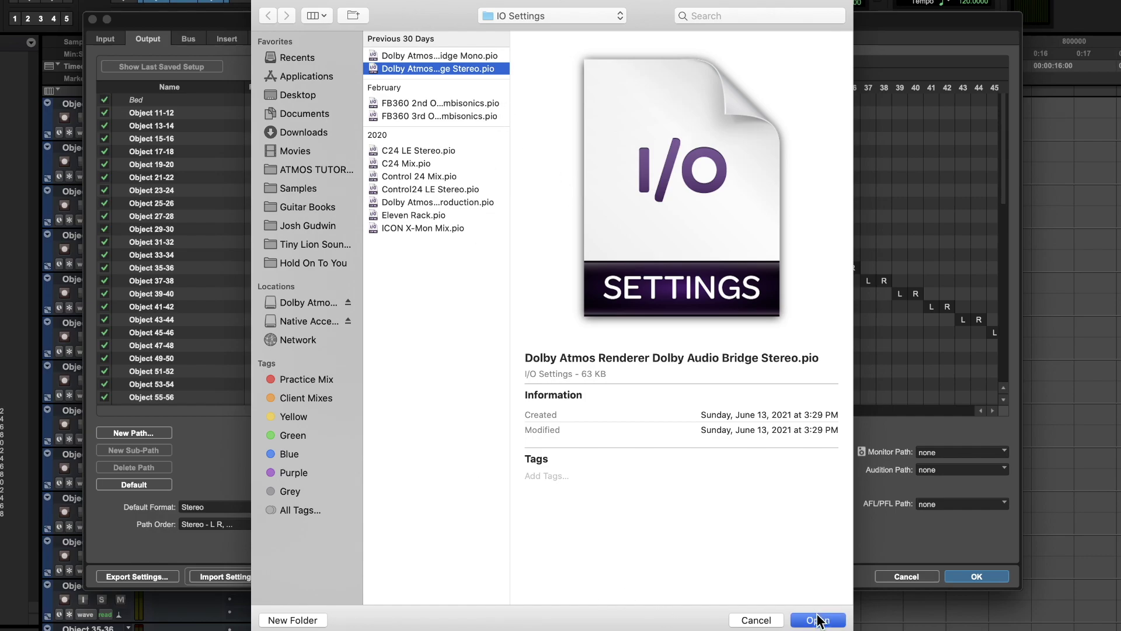
click(605, 265)
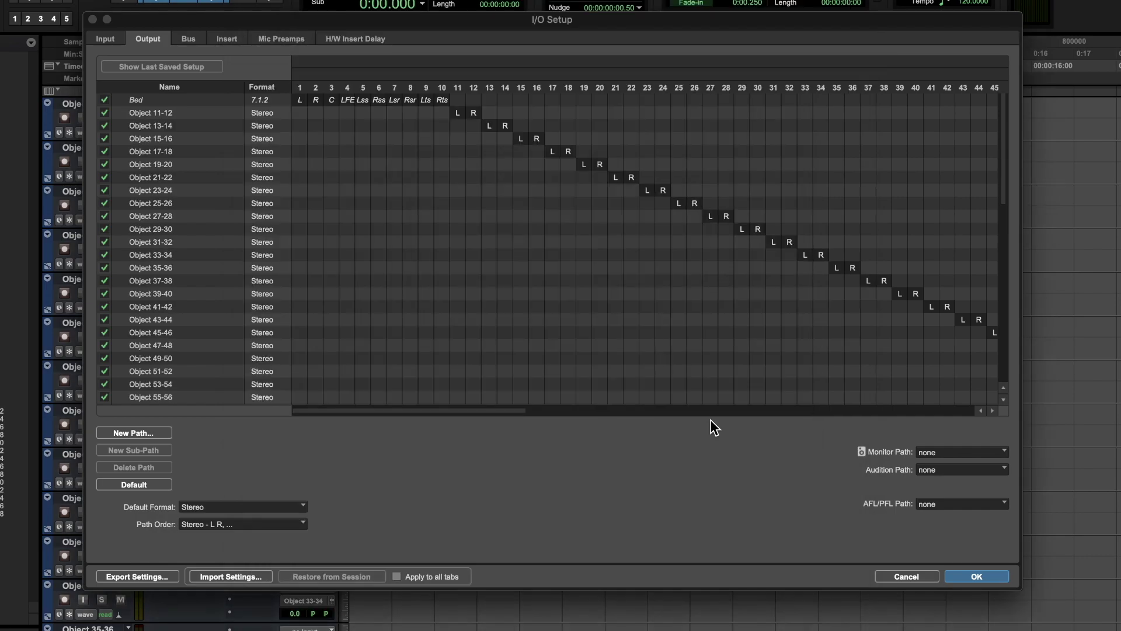
click(977, 576)
click(13, 102)
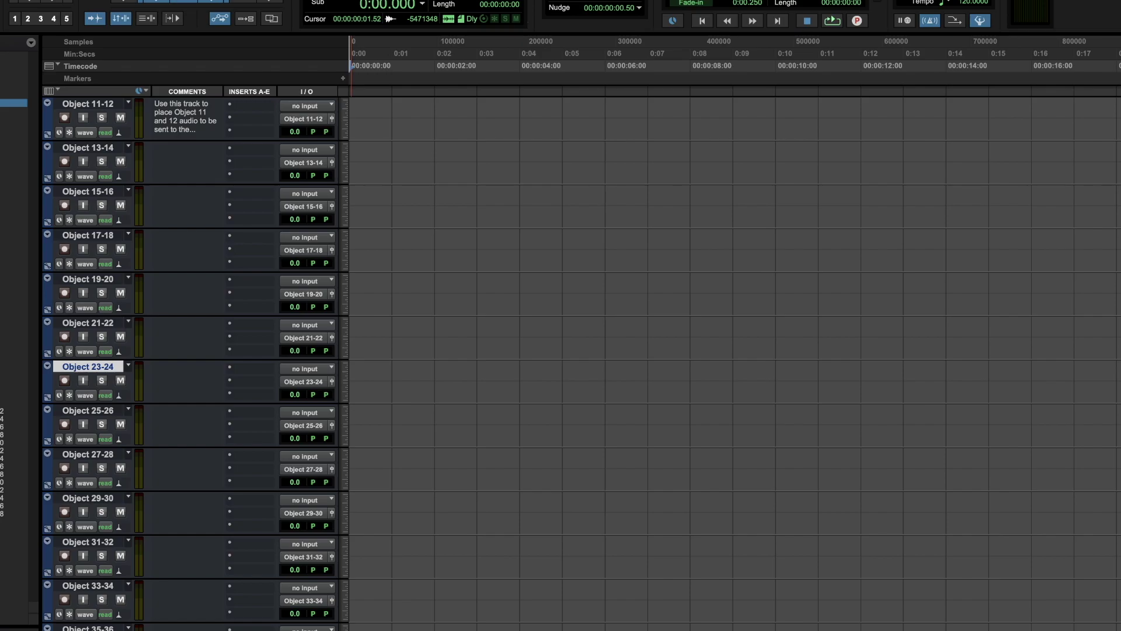
Hide Object tracks 33-34 onward and remove the Comments column from the Tracks list.
click(1, 150)
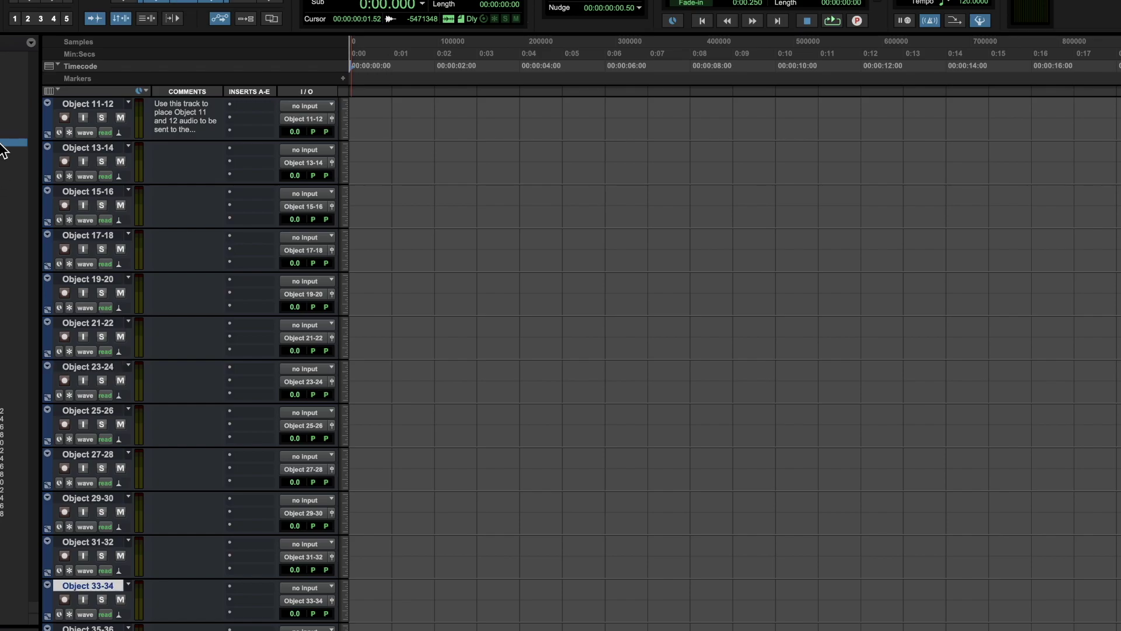
shift+click(2, 493)
right_click(2, 498)
click(5, 505)
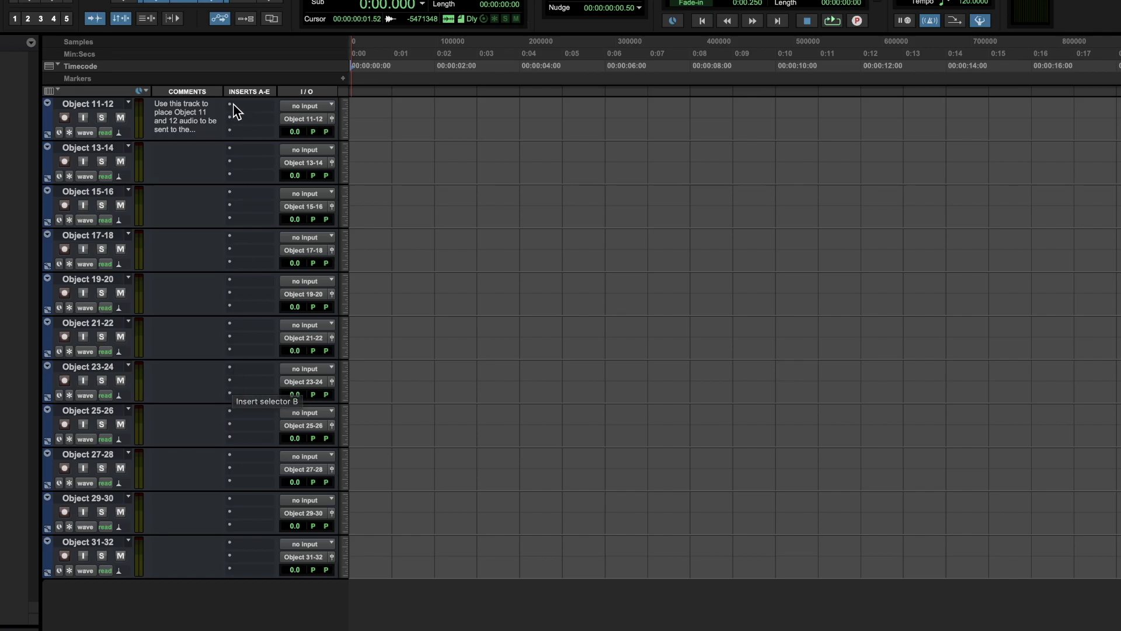
click(51, 90)
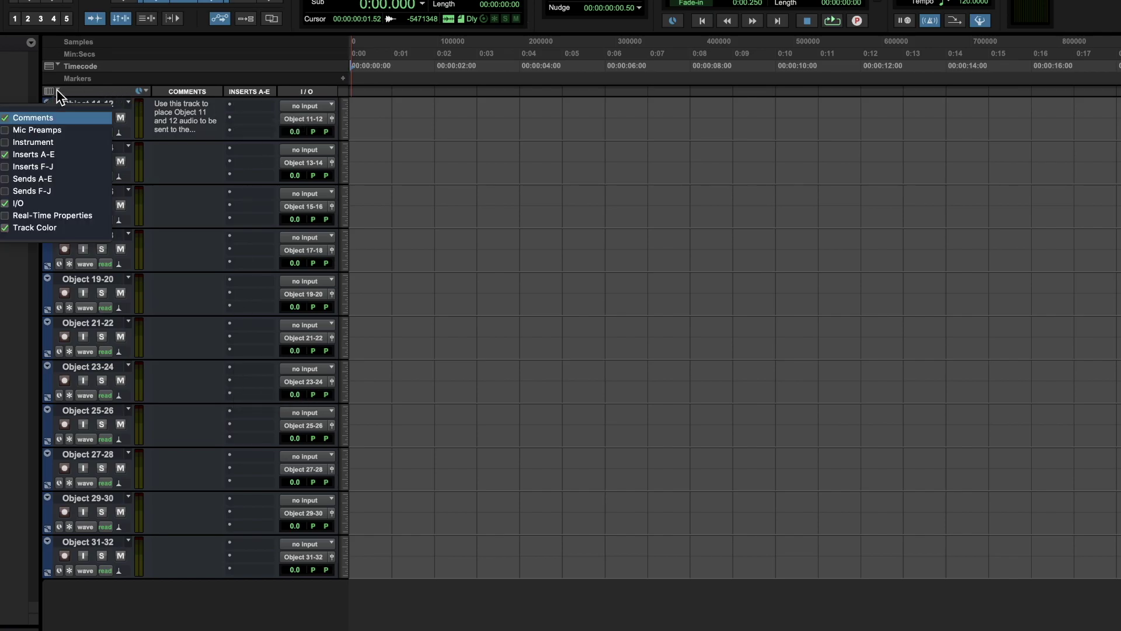
click(86, 118)
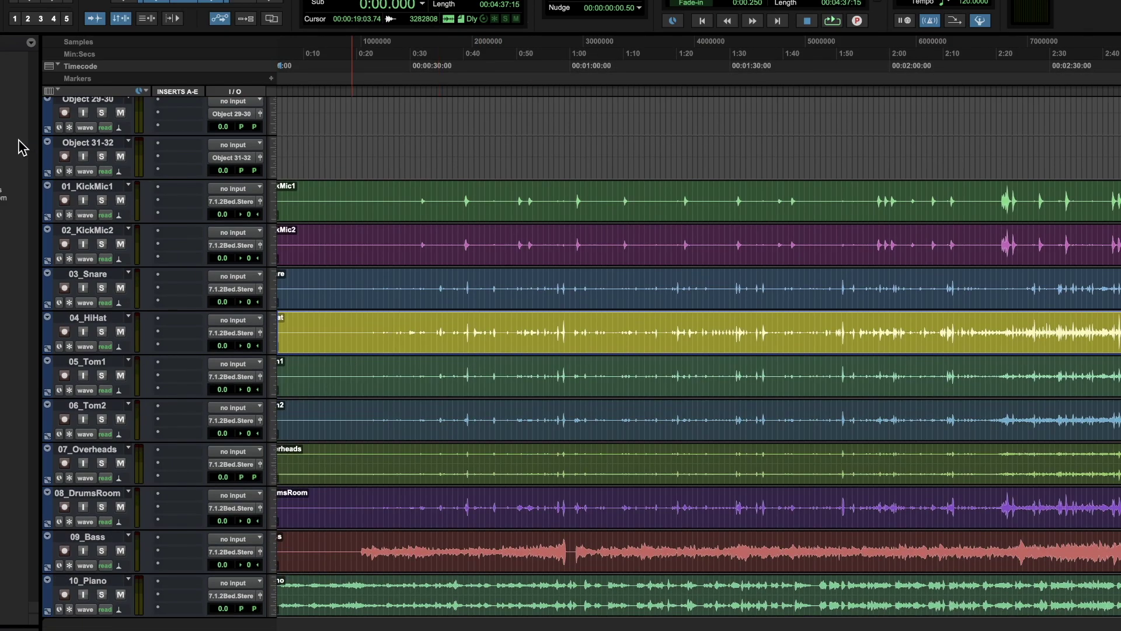
Select Object tracks 25-26 through 31-32, then clear the timeline clip selection.
click(9, 135)
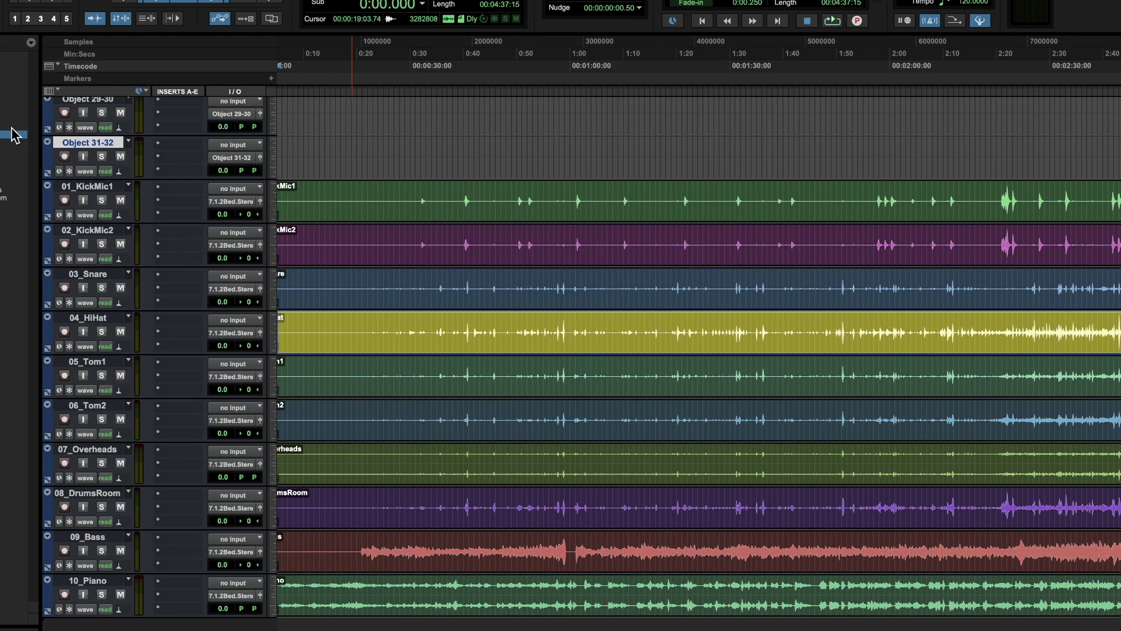
shift+click(9, 55)
click(543, 362)
scroll(544, 362, down, 6)
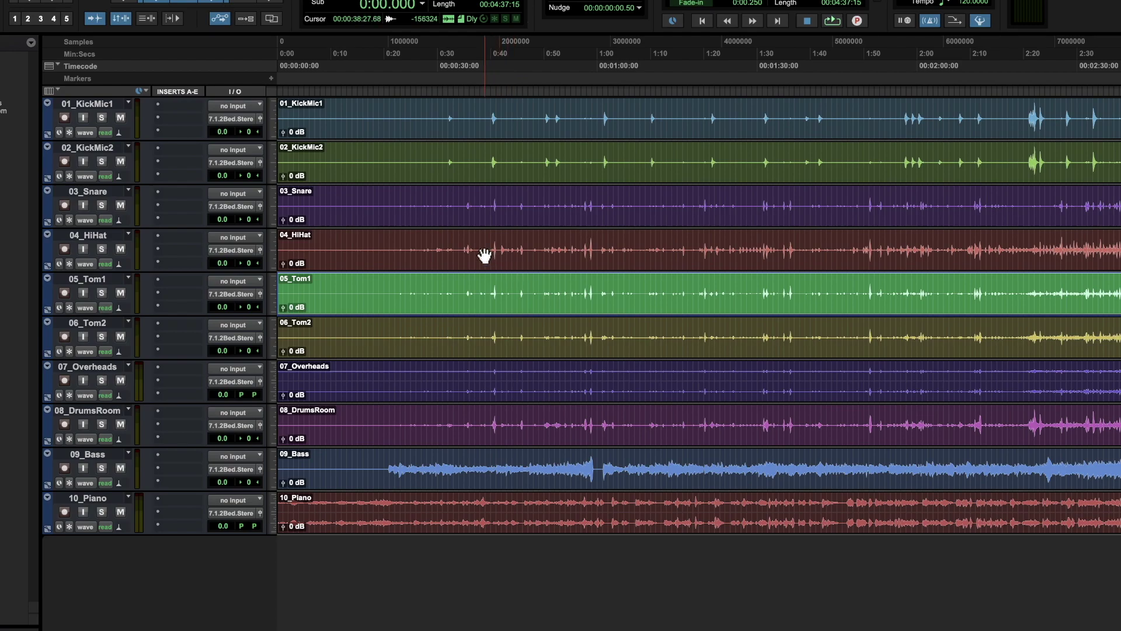
click(485, 255)
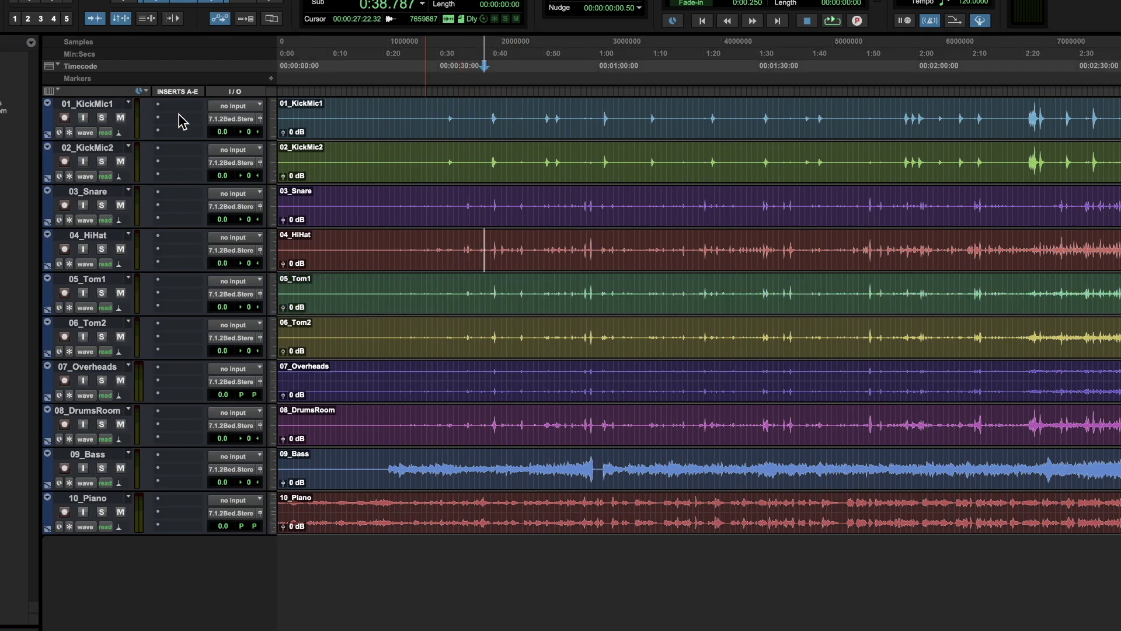
Send 01_KickMic1's output to Object 11.
click(236, 119)
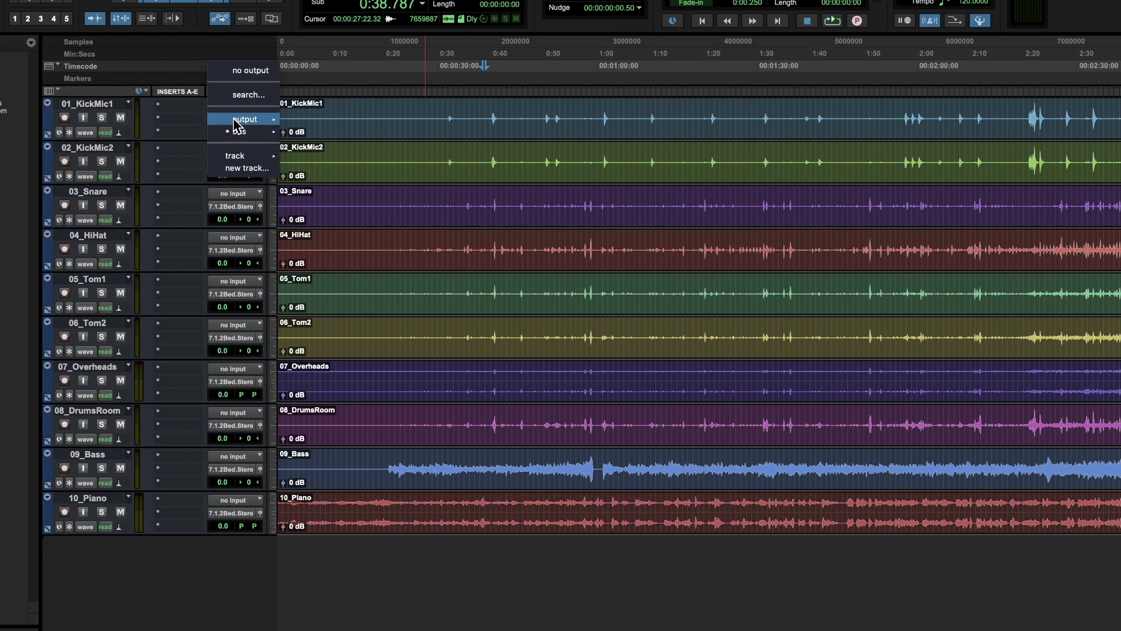
mouse_move(238, 138)
mouse_move(240, 118)
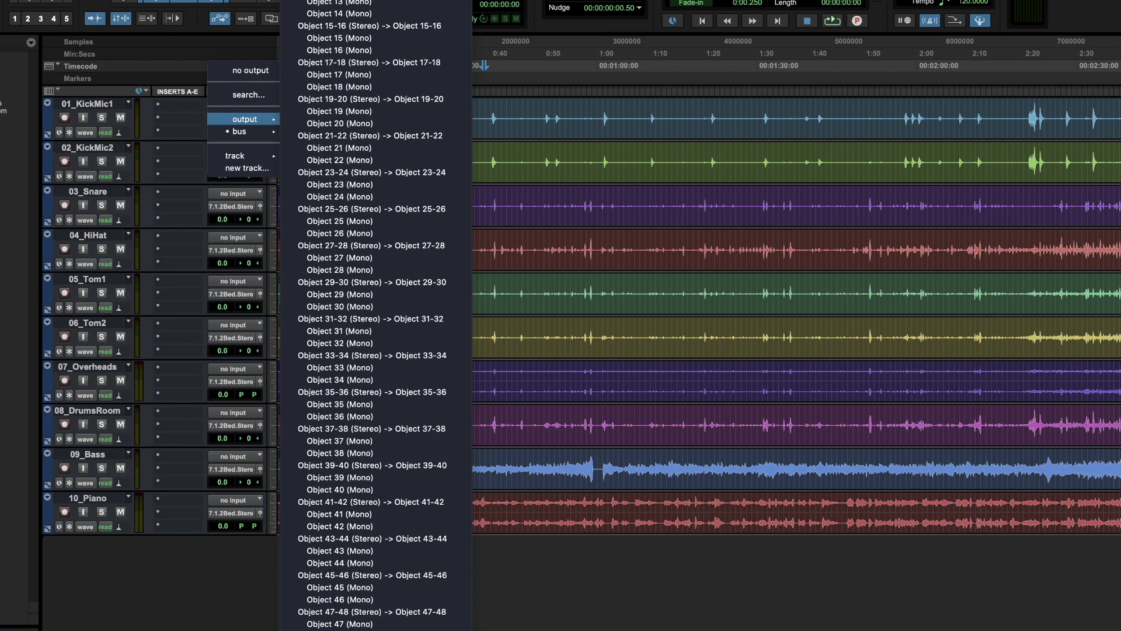
key(Escape)
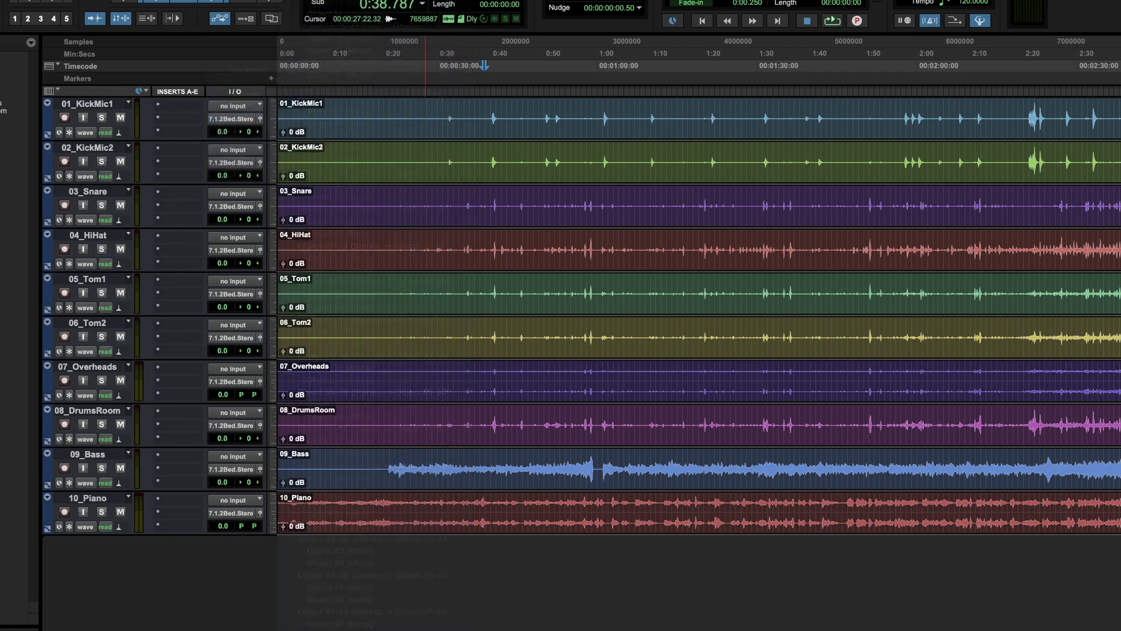
click(238, 164)
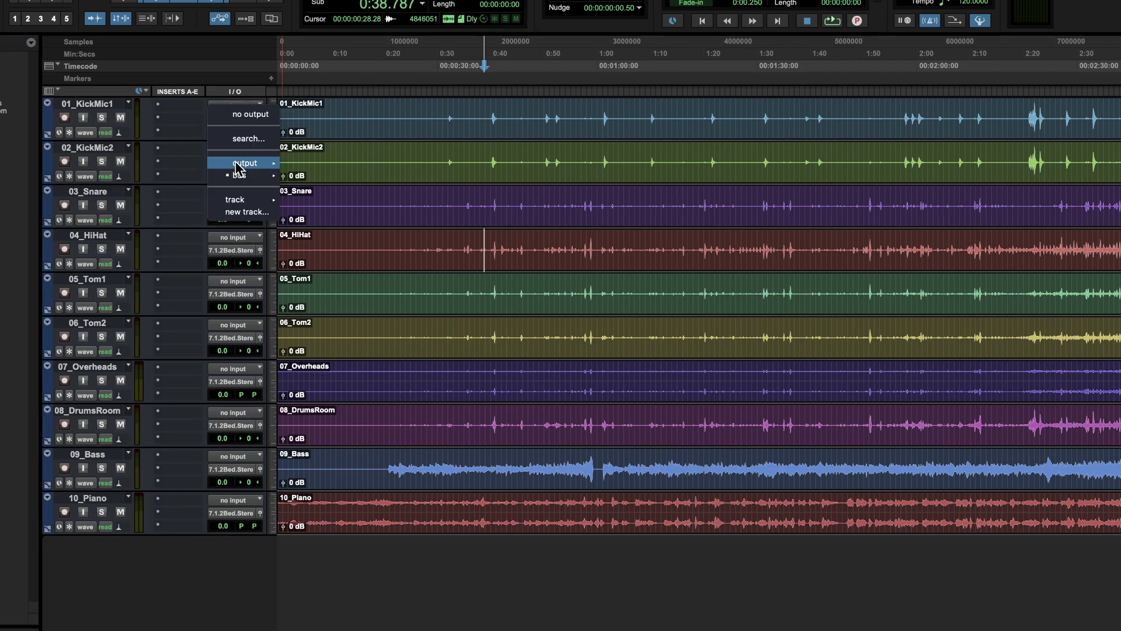
mouse_move(238, 168)
click(327, 14)
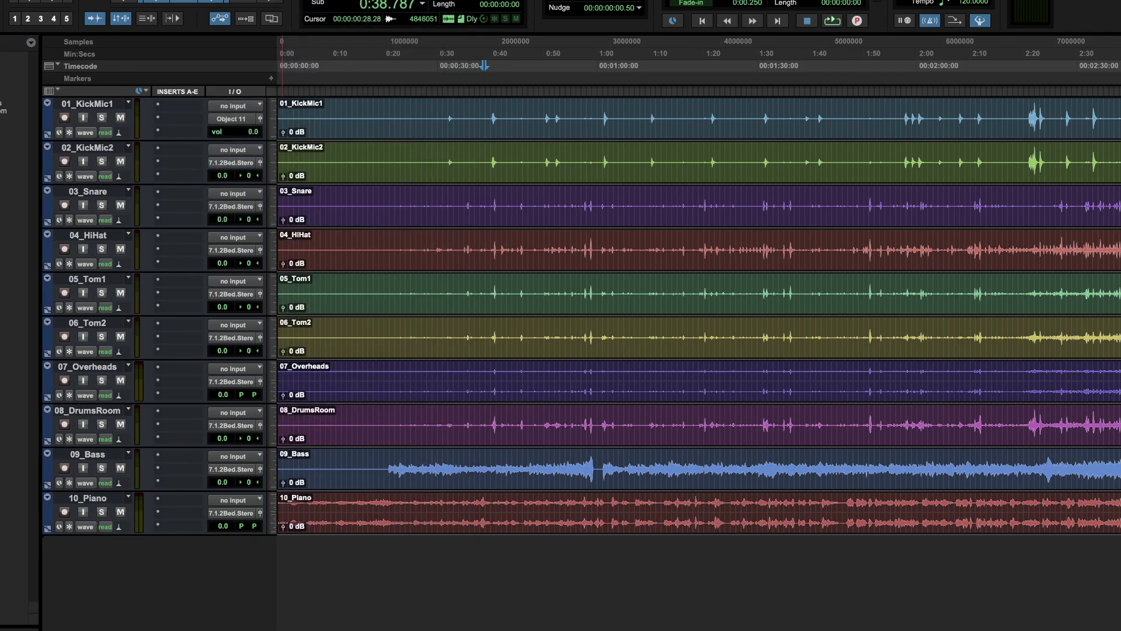
Route tracks 2–7 to Objects 12–16 and 17-18, then DrumsRoom, Bass, Piano to 19, 20, 21-22.
click(233, 207)
mouse_move(239, 251)
click(350, 26)
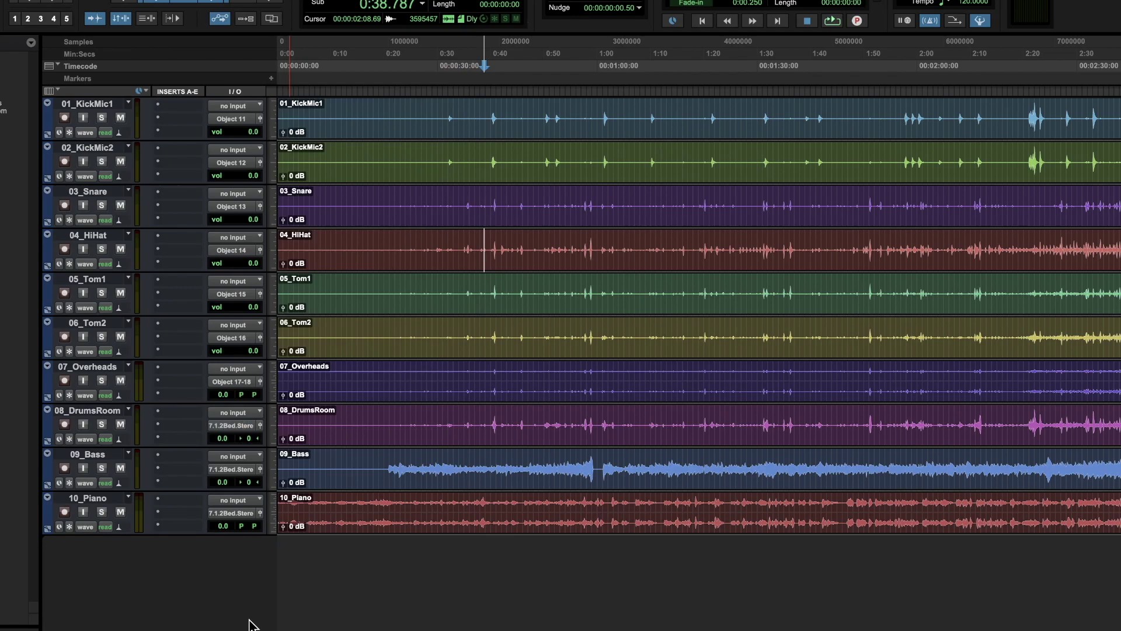
click(233, 513)
click(351, 35)
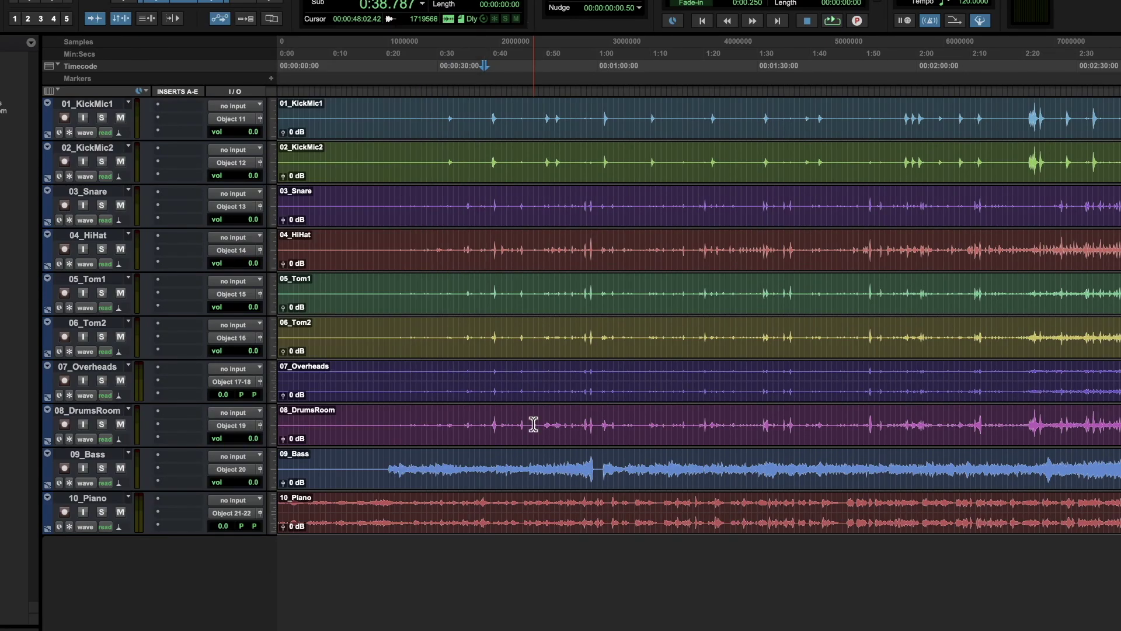
Insert the Dolby Atmos Music Panner (mono) on 01_KickMic1 via a 'do' plug-in search.
click(193, 135)
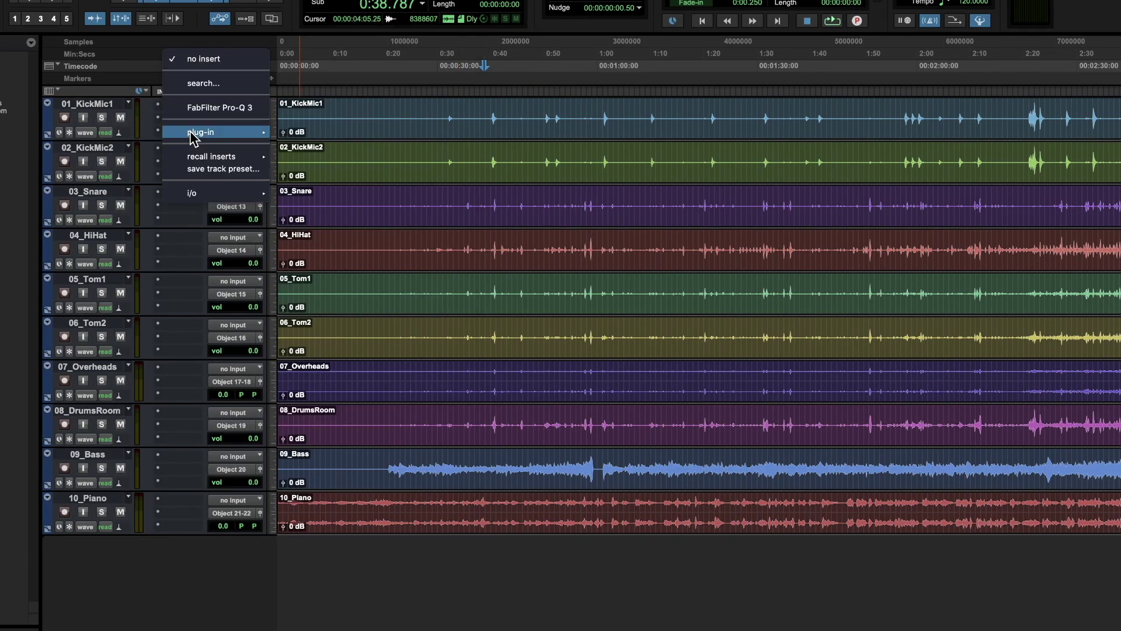
click(236, 86)
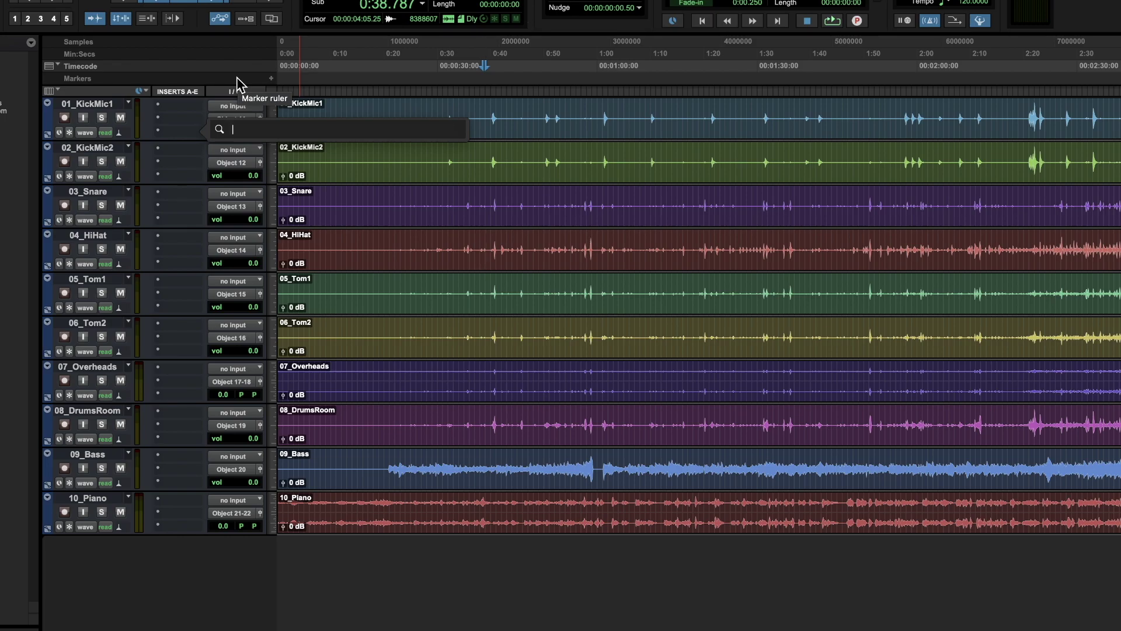
text(dpo)
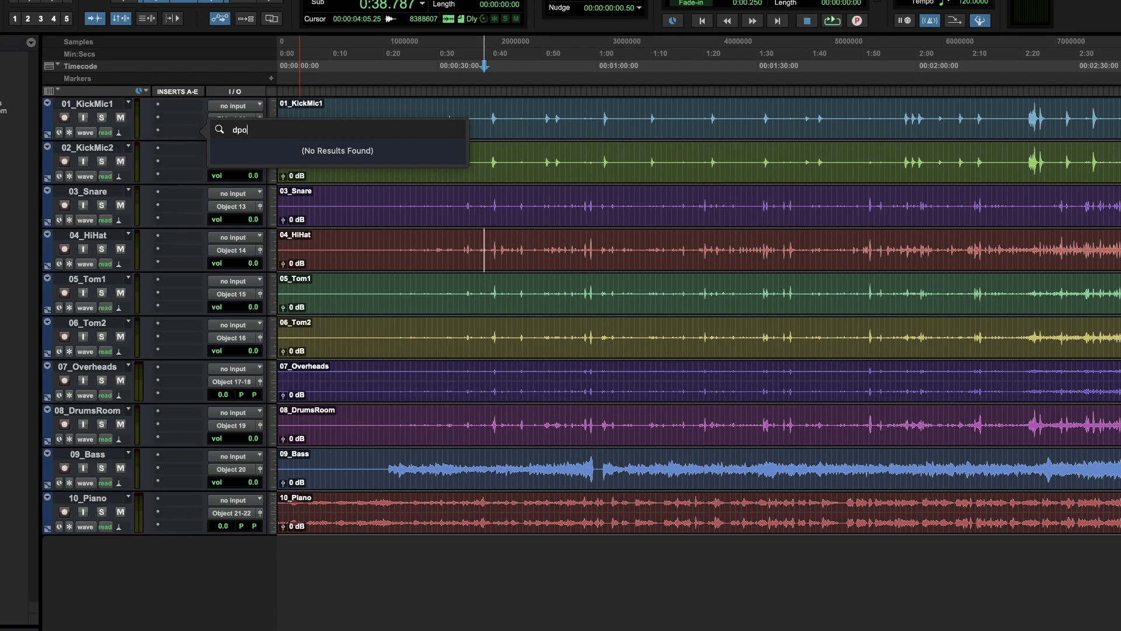
key(BackSpace)
key(BackSpace)
key(BackSpace)
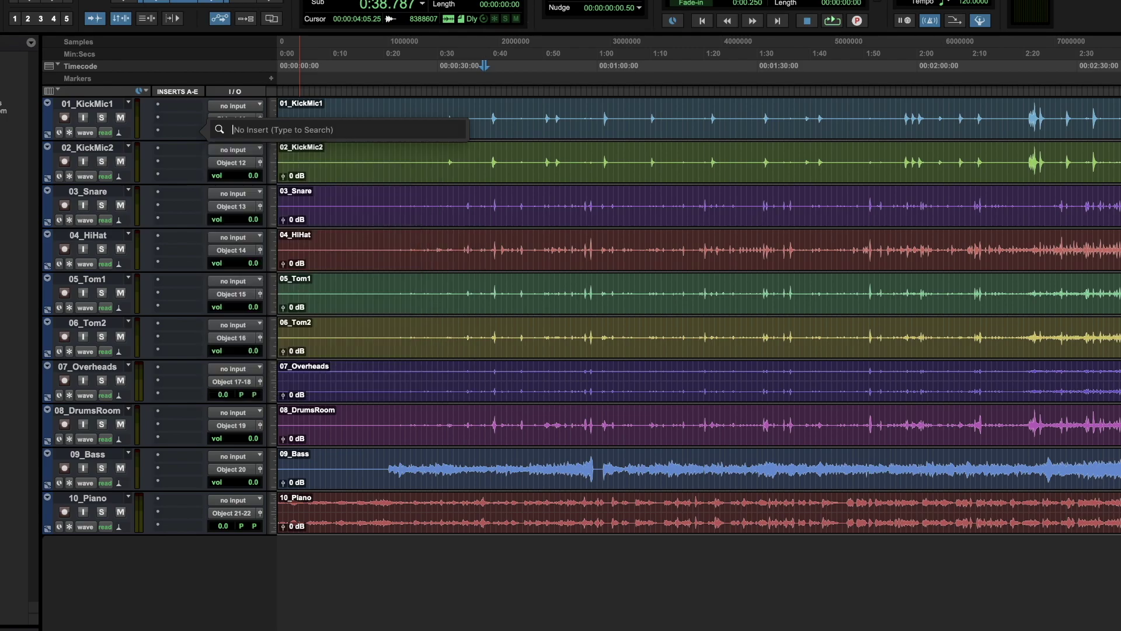
text(do)
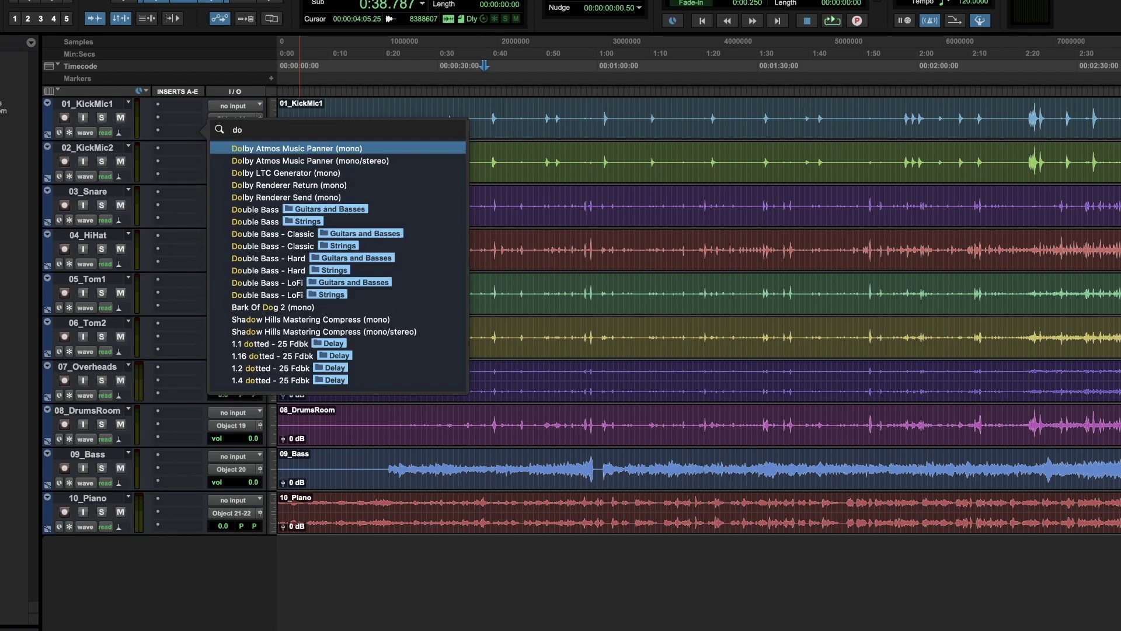
click(268, 149)
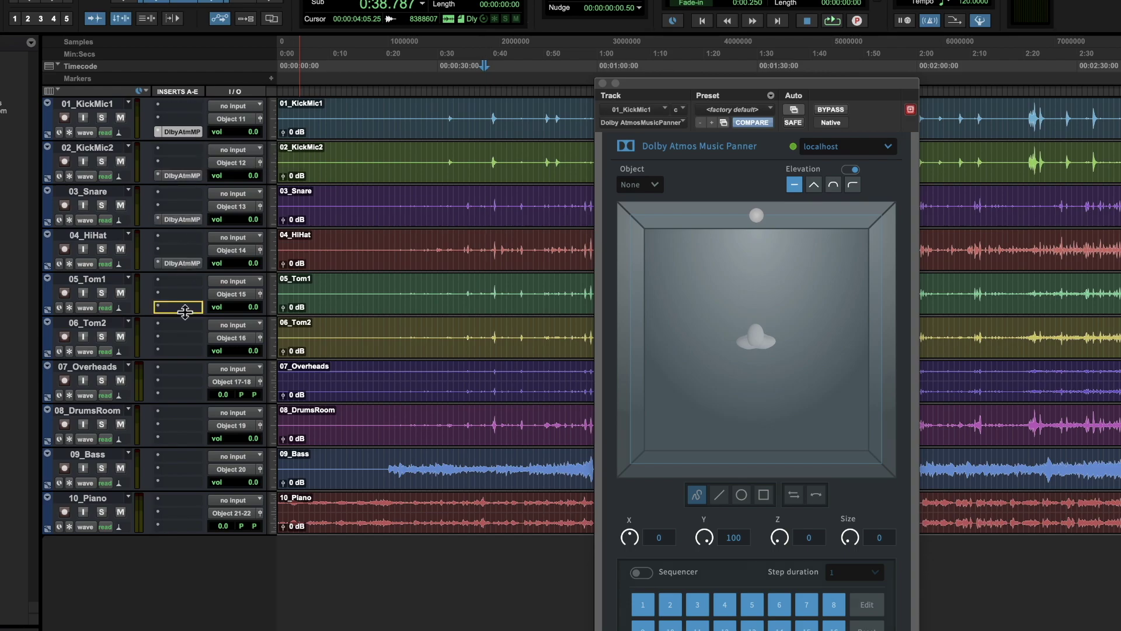
Close the panner window and create a new Aux Input track, Aux 1.
click(603, 84)
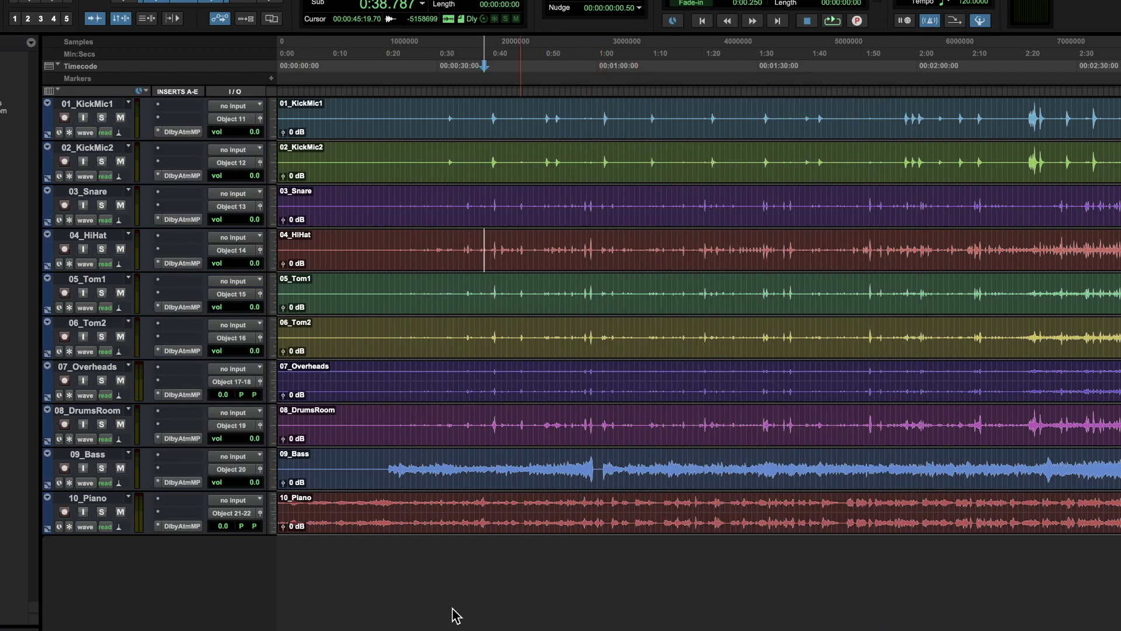
key(super+shift+n)
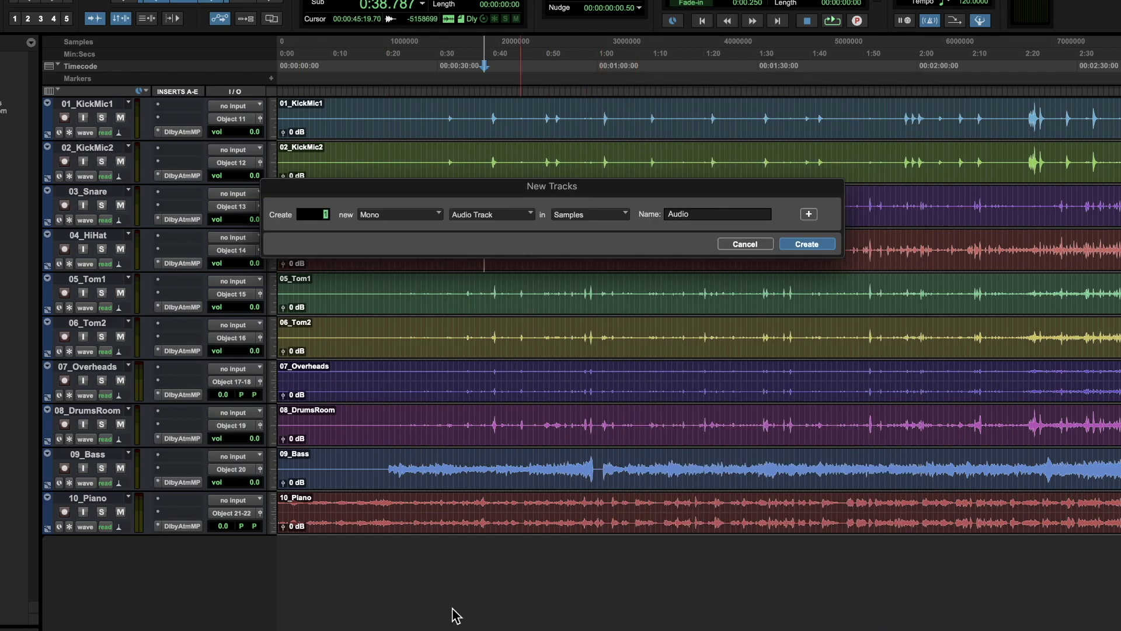
click(521, 237)
click(517, 245)
click(806, 243)
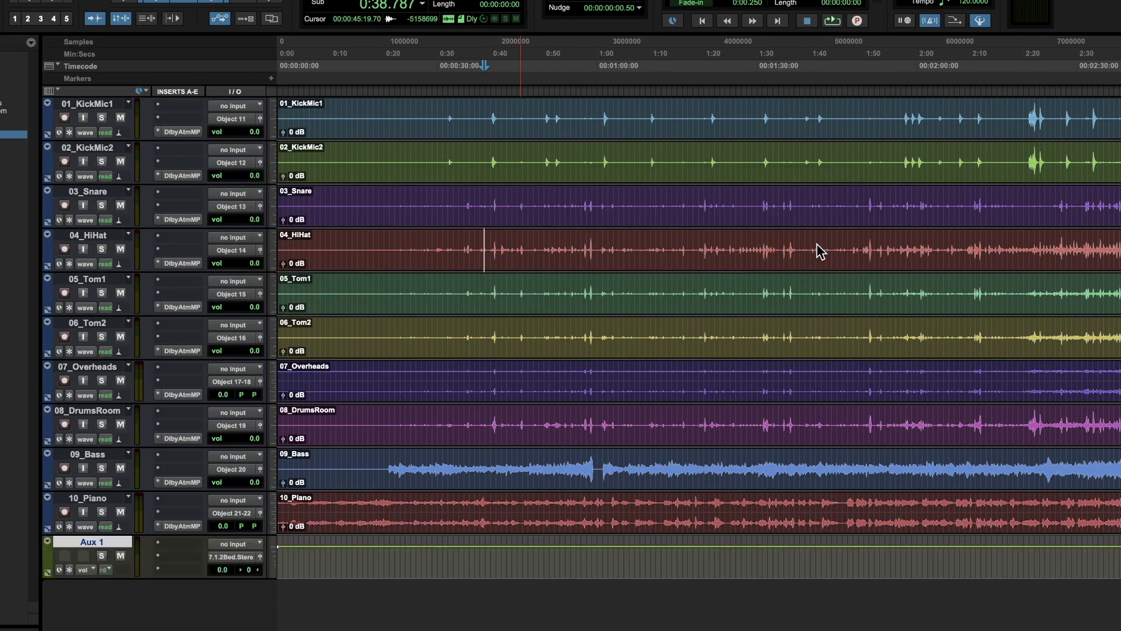
Insert the Dolby LTC Generator on Aux 1 using an 'ltc' plug-in search.
click(186, 549)
click(226, 494)
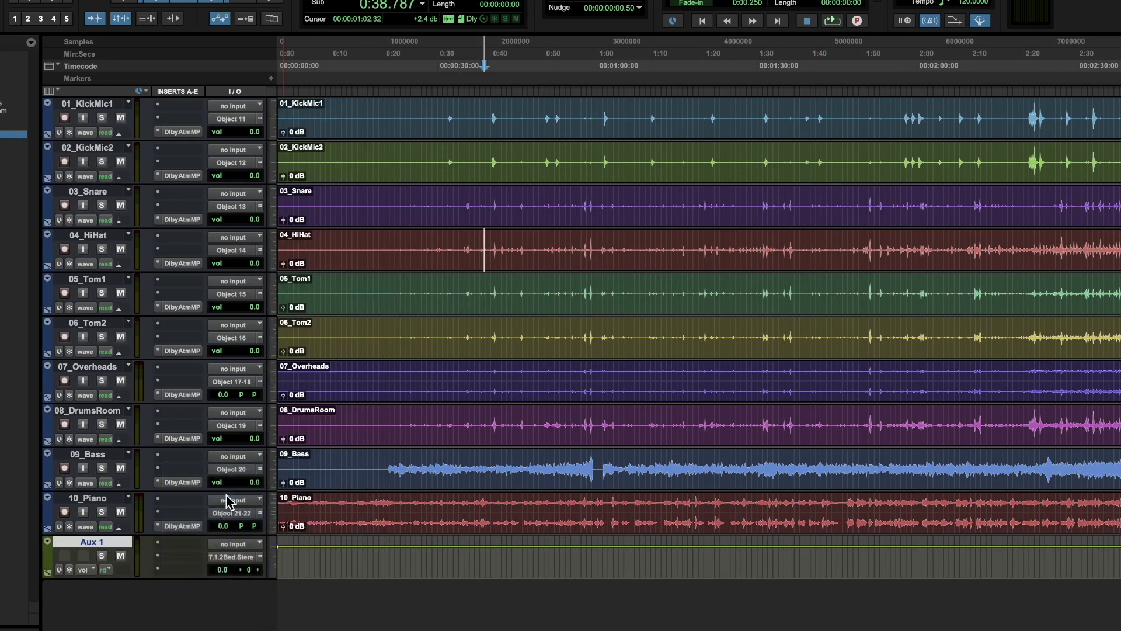
text(ltc)
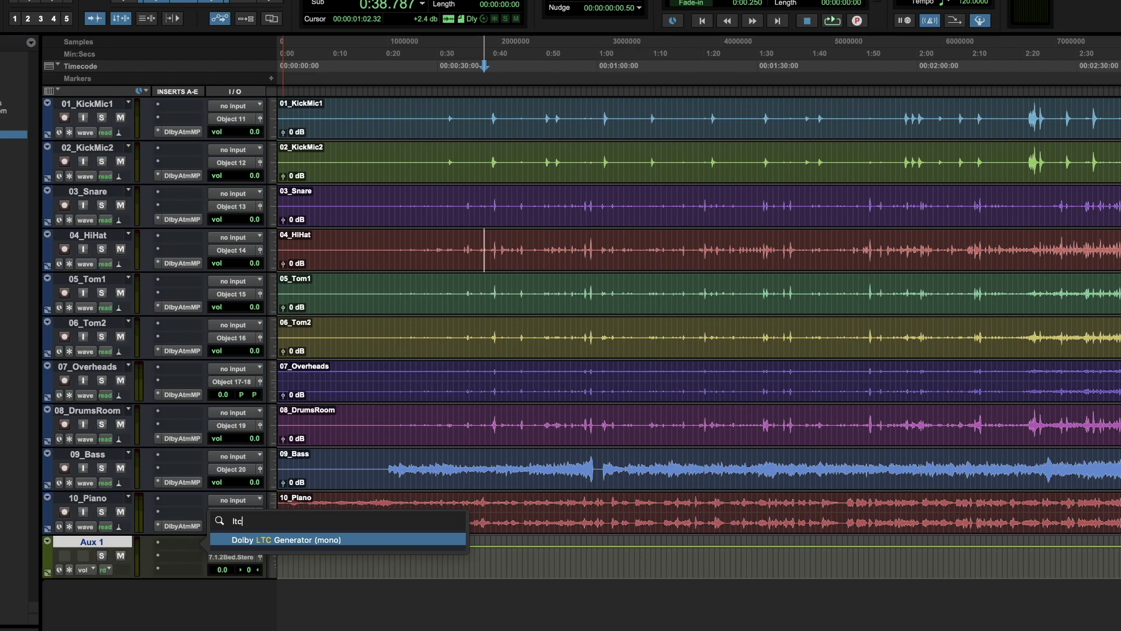
key(Return)
Route Aux 1's output to LTC 129 and close the LTC Generator window.
click(227, 556)
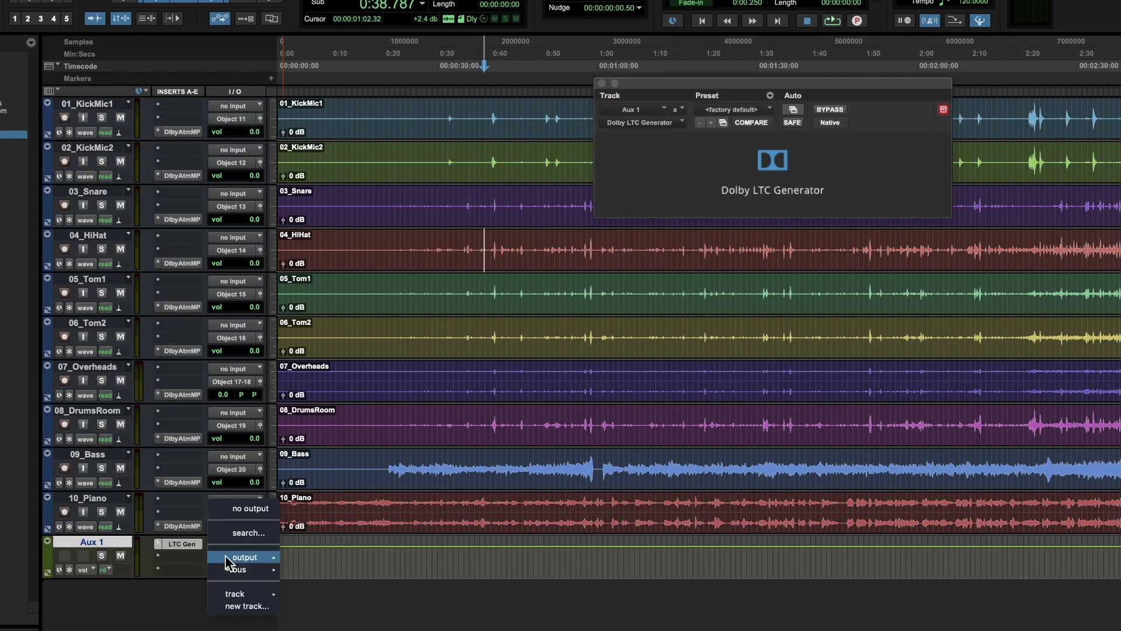
mouse_move(226, 554)
scroll(359, 545, down, 10)
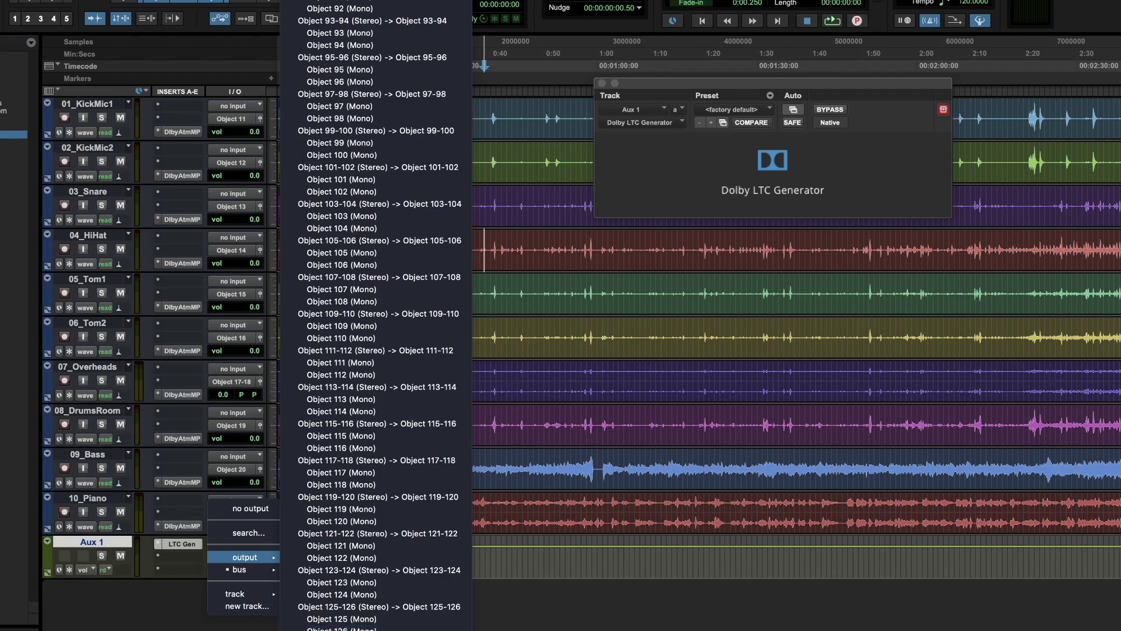
click(327, 625)
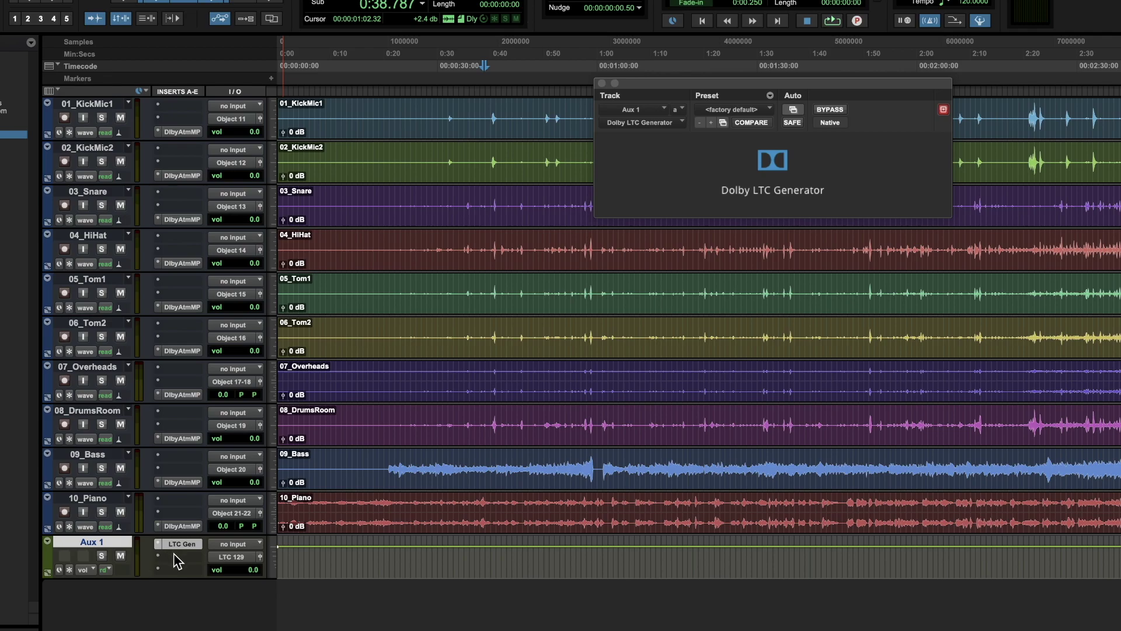
click(179, 546)
click(180, 545)
click(180, 545)
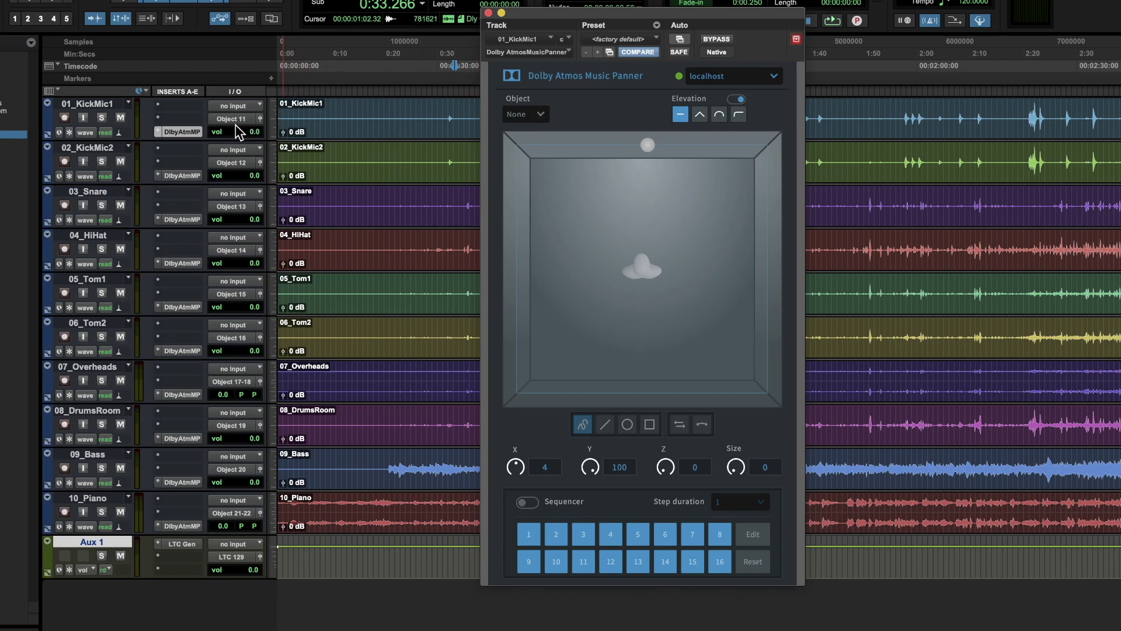
Check each track's Atmos panner object, KickMic1 (11) through Piano (21-22), then close the panner.
click(526, 115)
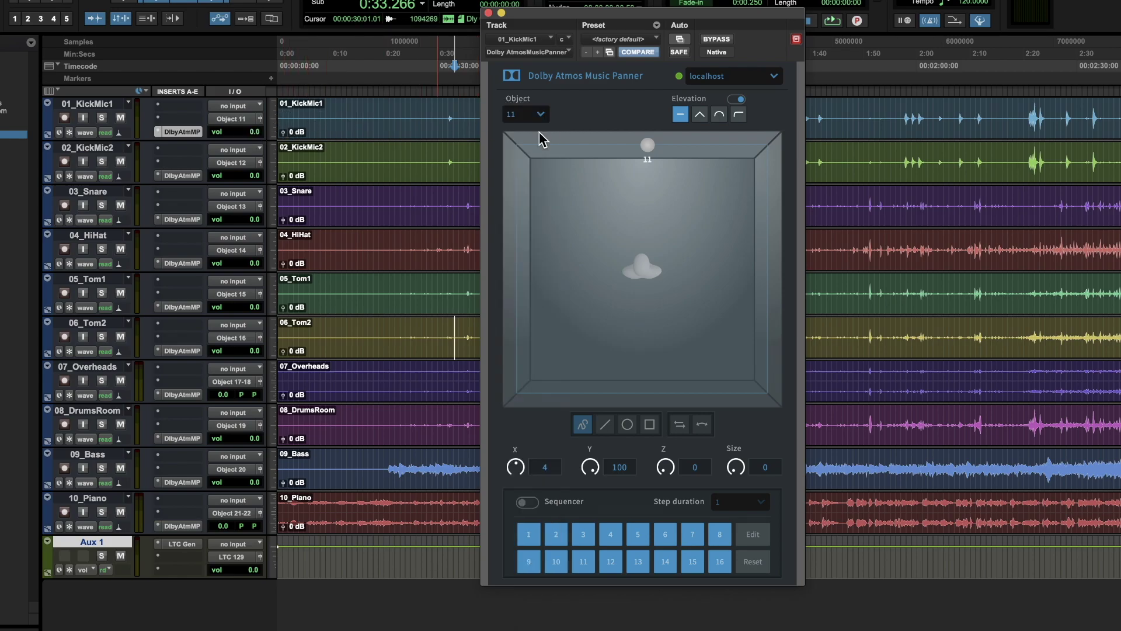
click(193, 176)
click(197, 219)
click(199, 264)
click(199, 306)
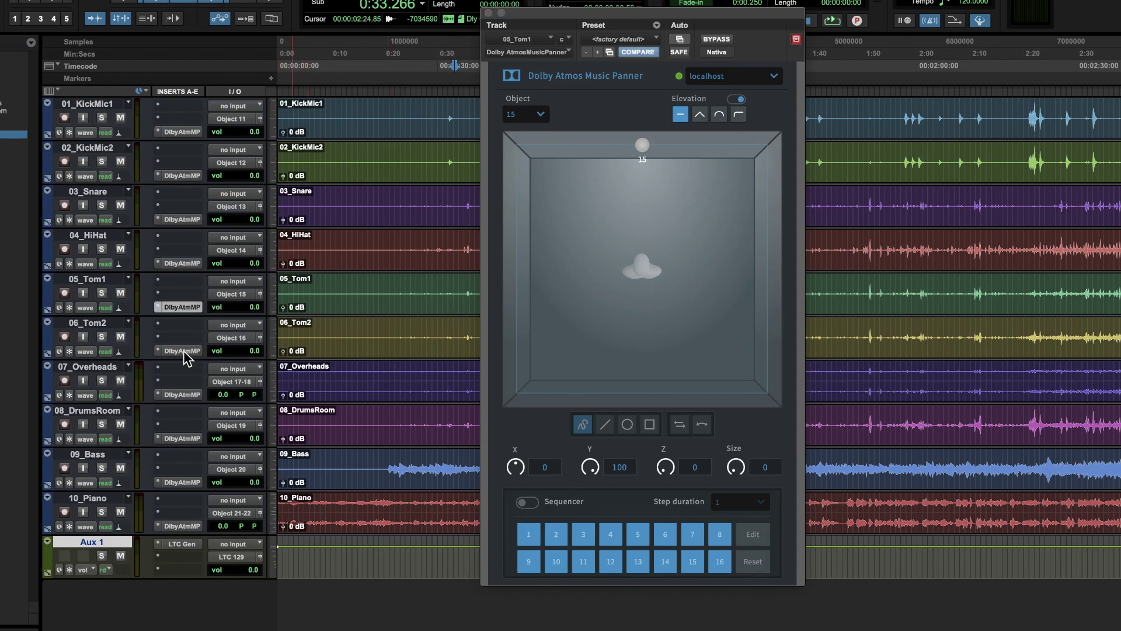
click(183, 351)
click(191, 438)
click(196, 482)
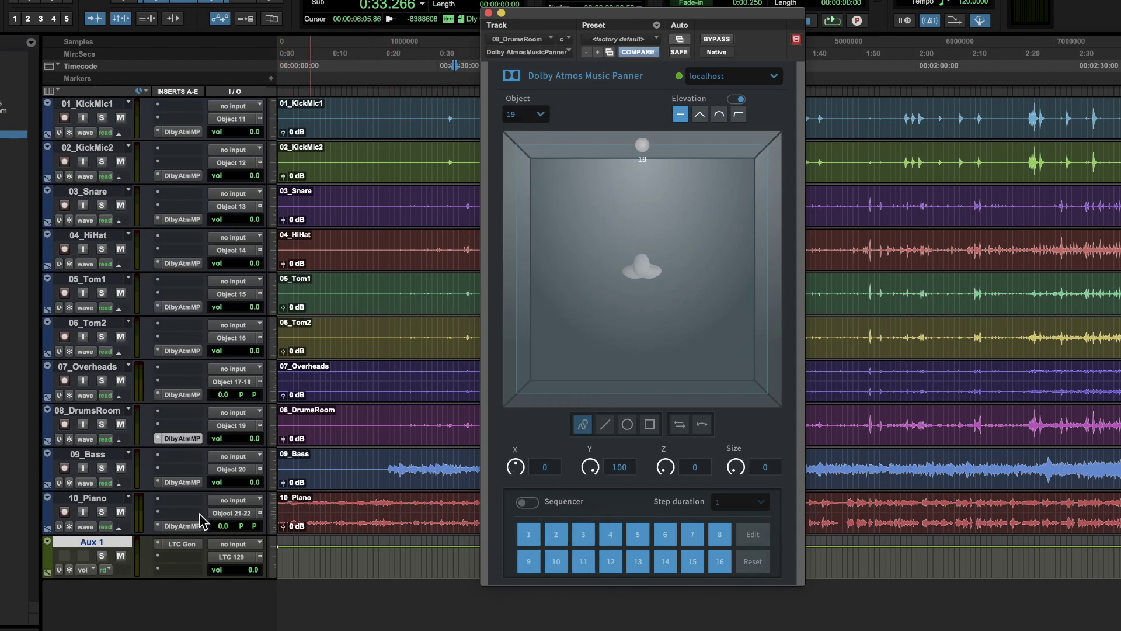
click(196, 527)
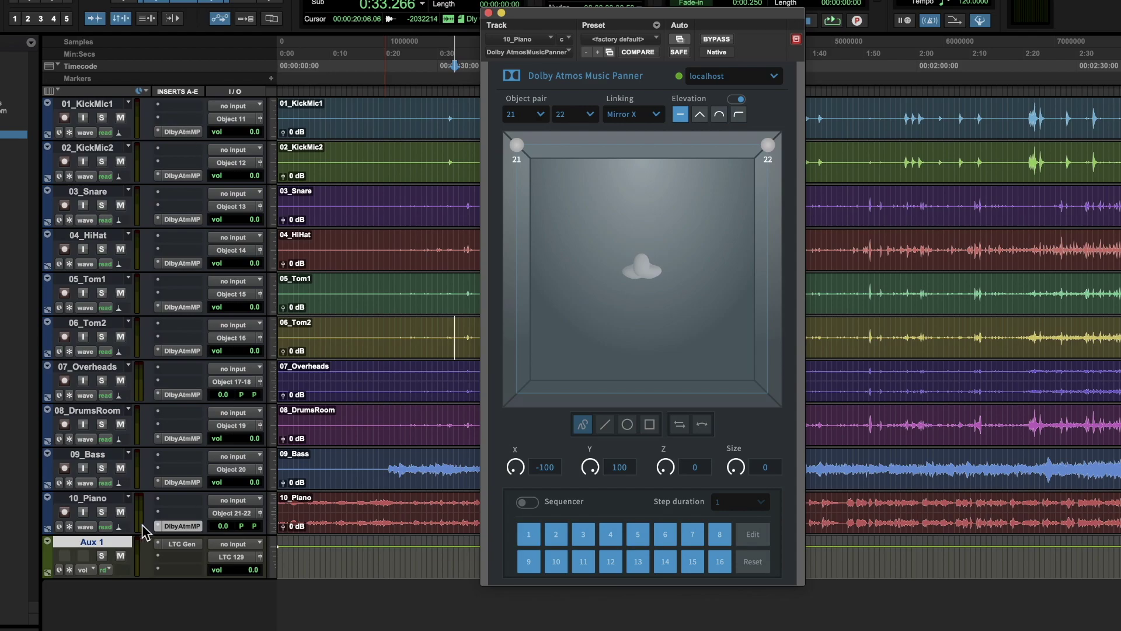
click(181, 526)
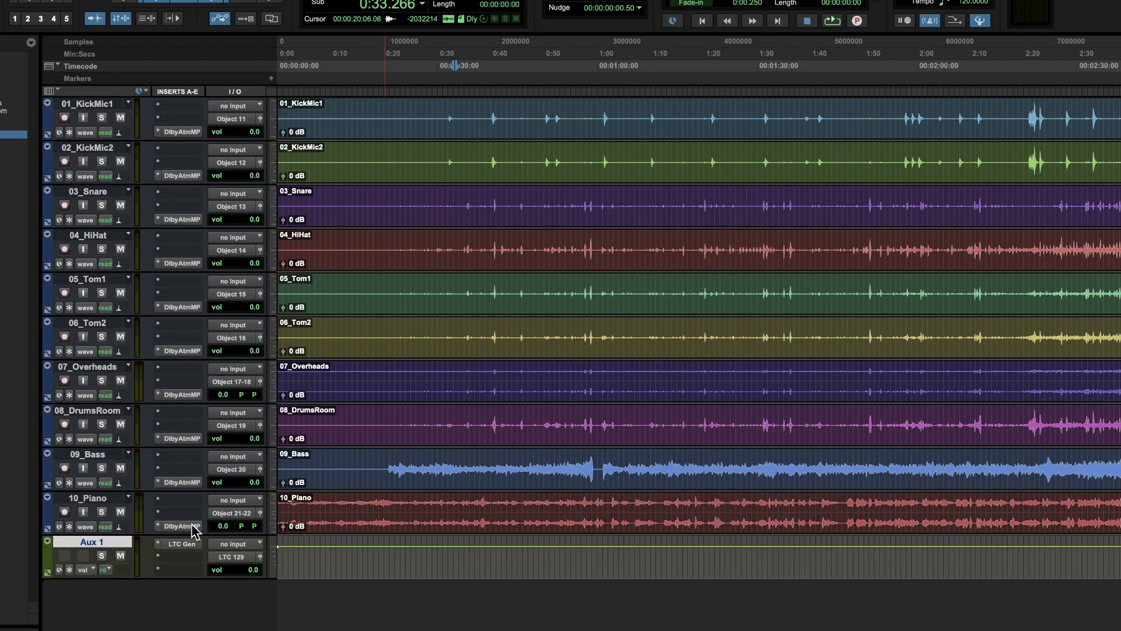
Play the session from about 0:35 and watch its objects in the Dolby Atmos Renderer.
click(192, 526)
click(193, 525)
click(442, 391)
click(472, 324)
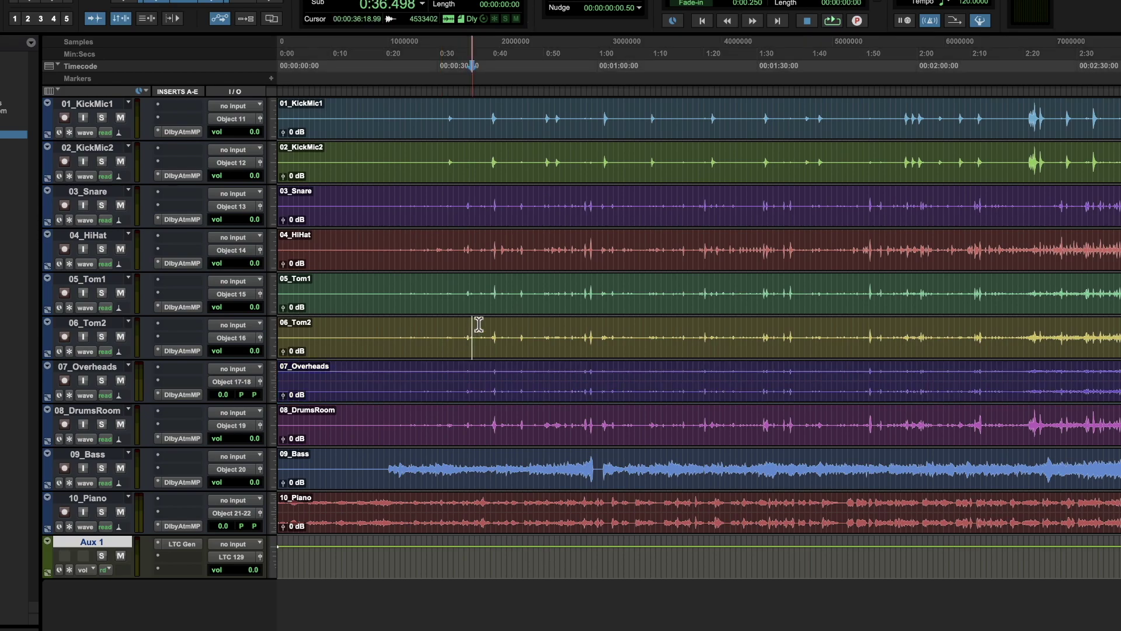
key(space)
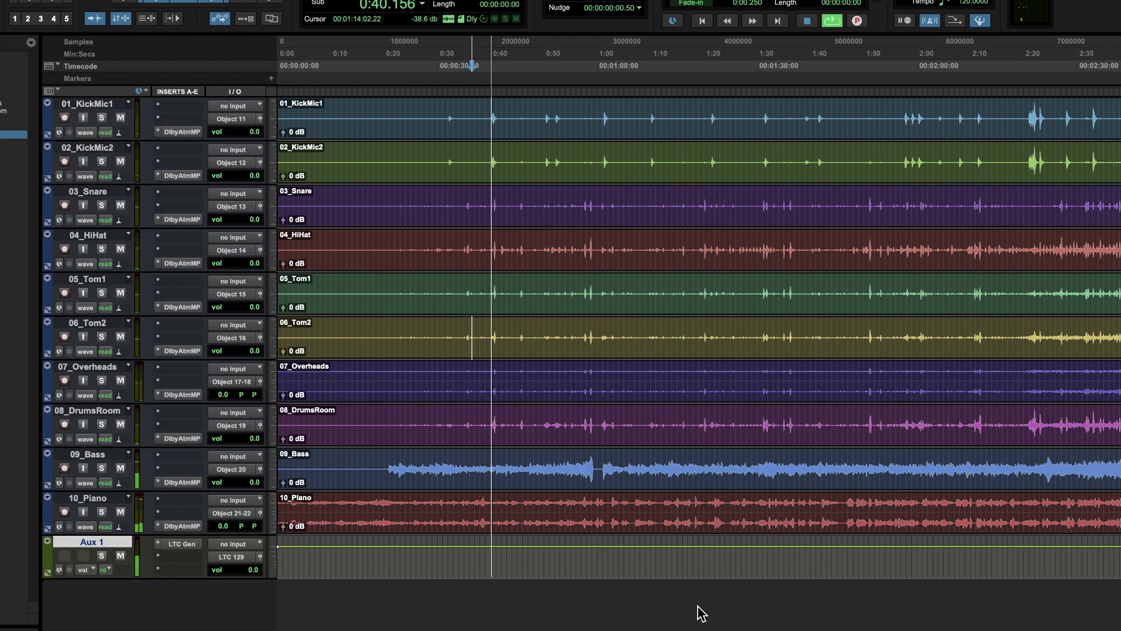
click(760, 616)
drag(741, 563, 569, 520)
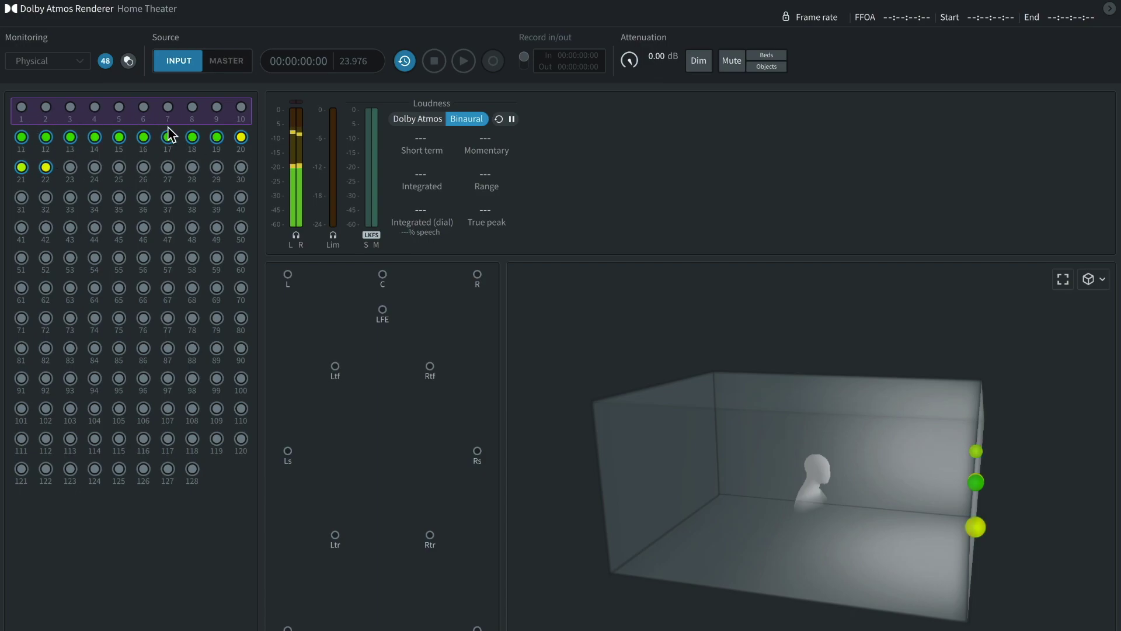
Orbit the Renderer's 3D room to watch the playing objects from several angles.
drag(734, 413, 552, 461)
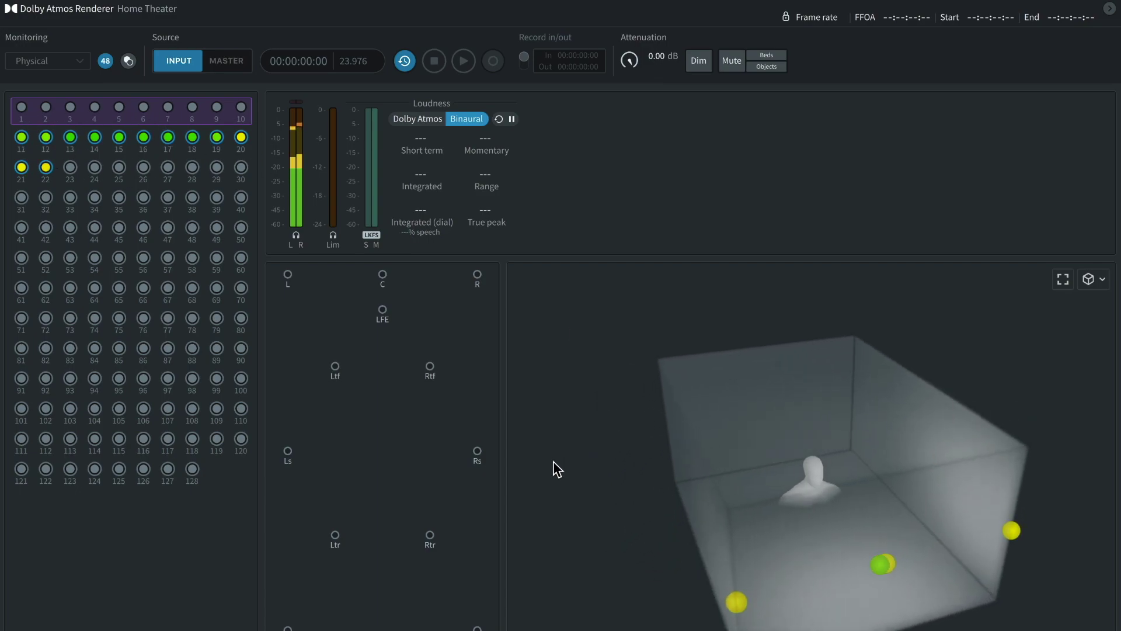
drag(654, 466, 1058, 416)
mouse_move(723, 318)
mouse_down()
mouse_move(871, 348)
mouse_move(956, 335)
mouse_move(718, 298)
mouse_up()
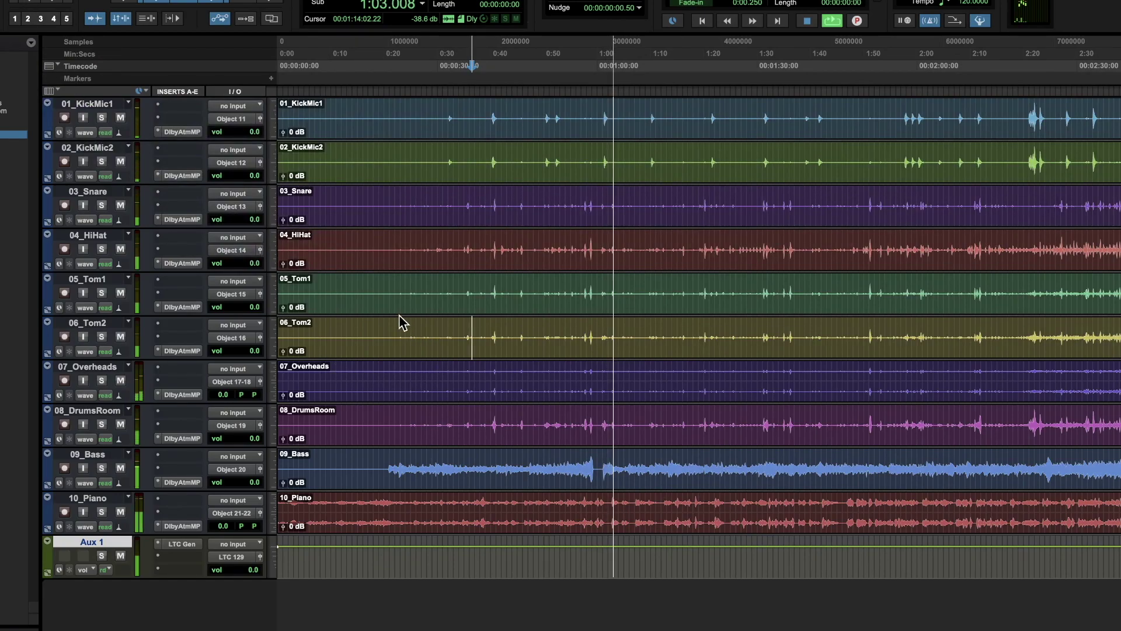
Stop playback with the insertion point resting at 0:54.006.
click(673, 213)
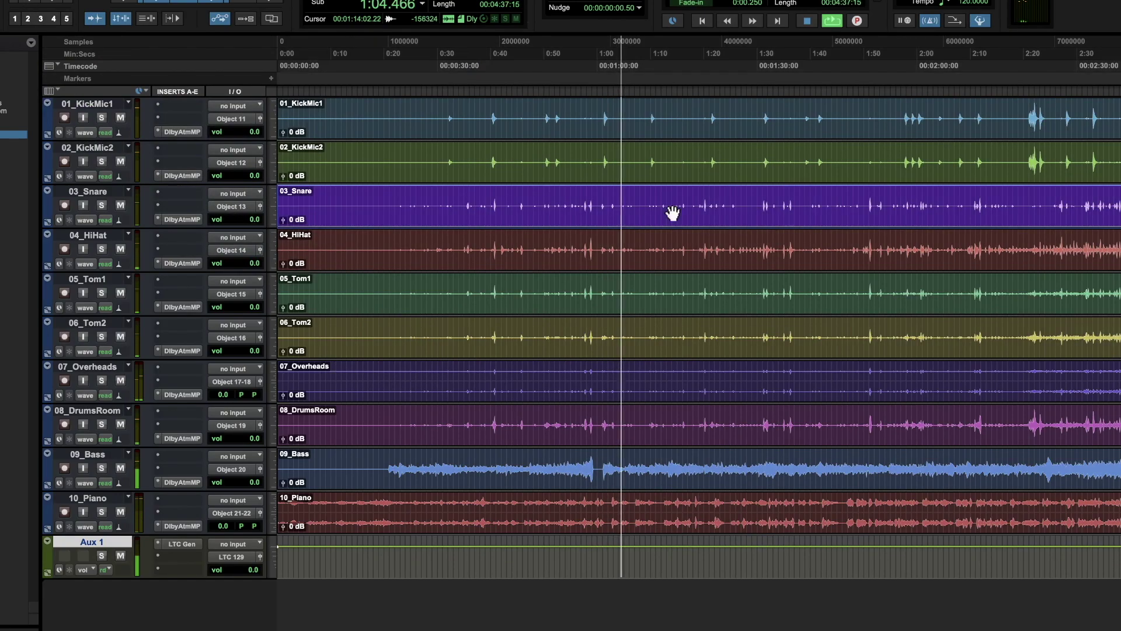
click(565, 200)
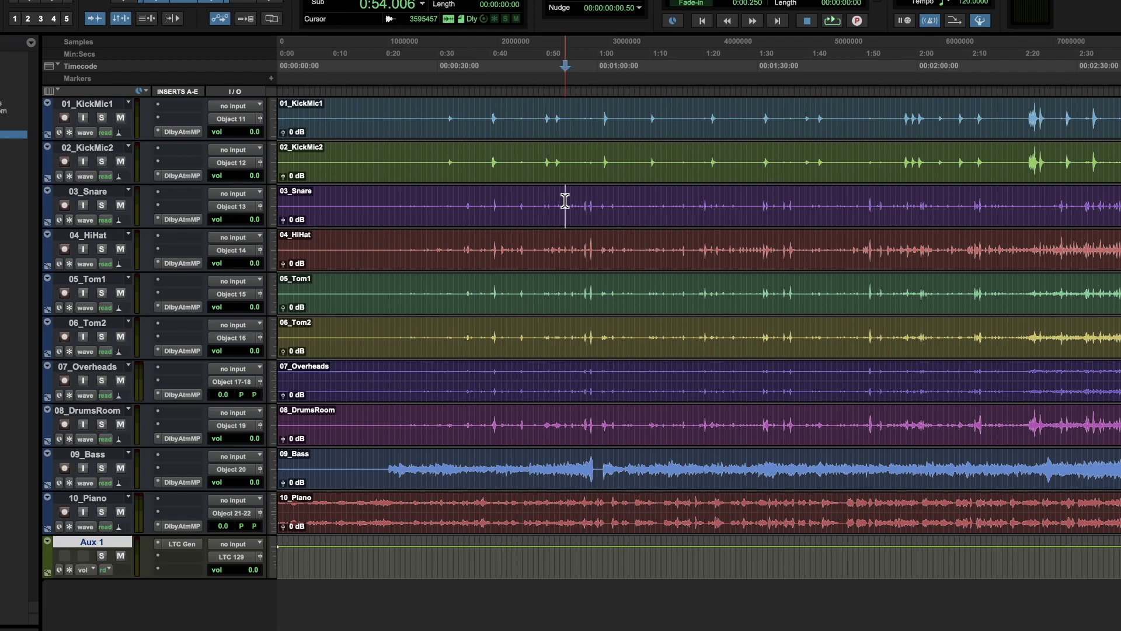
In 01_KickMic1's Atmos panner, position object 11 at X -2, Y 39, Z 100.
click(180, 132)
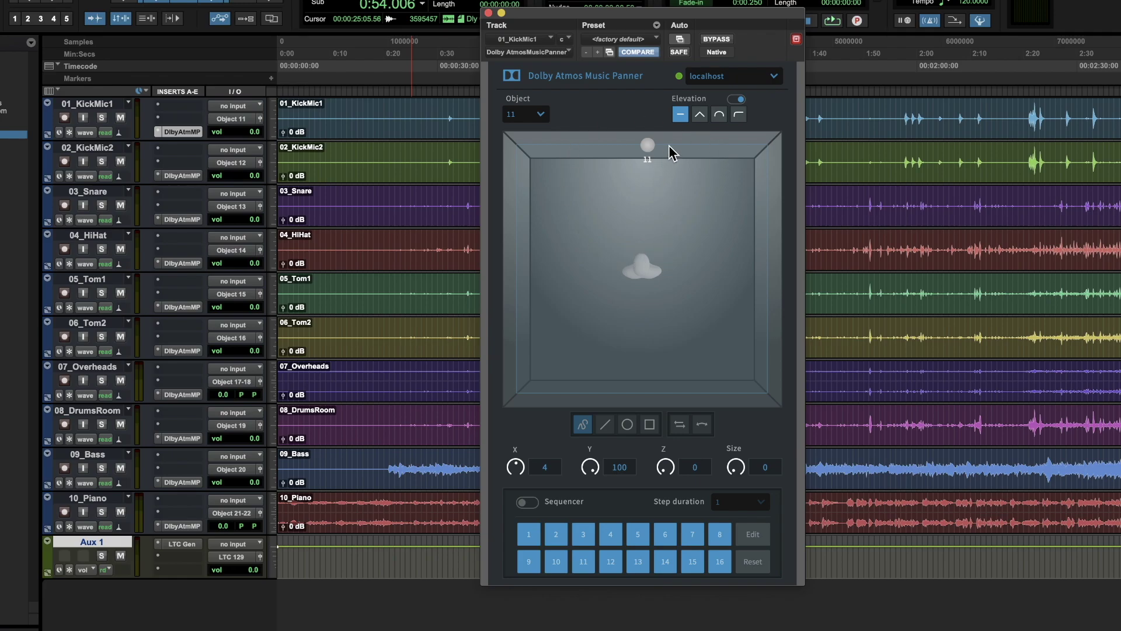
drag(646, 150, 640, 166)
drag(517, 468, 614, 517)
drag(671, 467, 771, 331)
drag(642, 224, 638, 219)
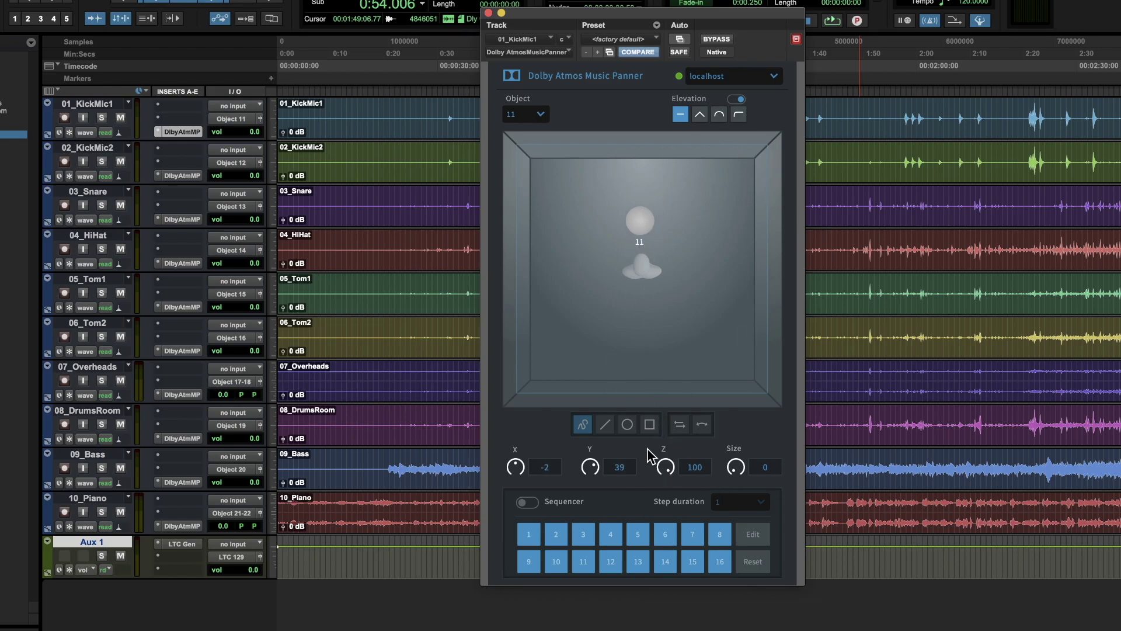
drag(667, 473, 669, 509)
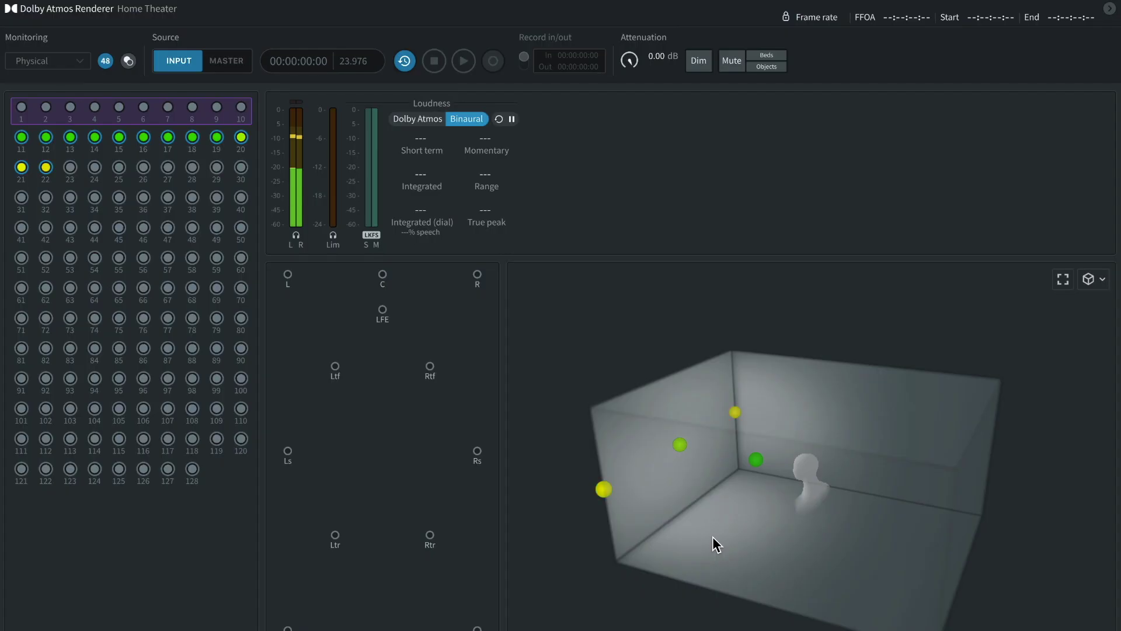
drag(713, 541, 770, 571)
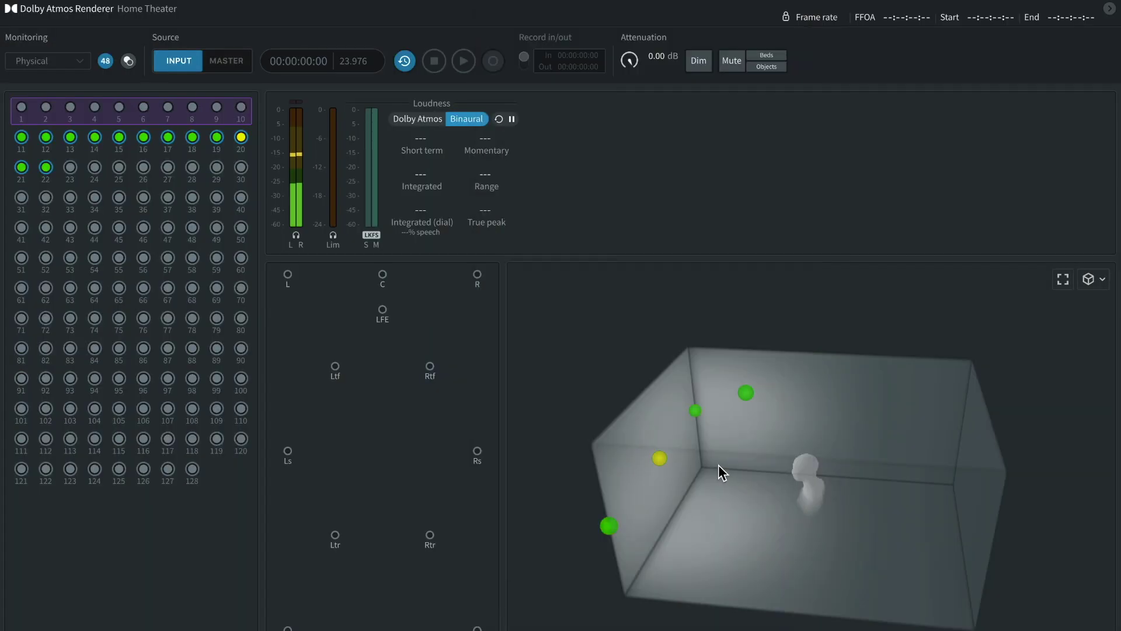
drag(720, 466, 796, 438)
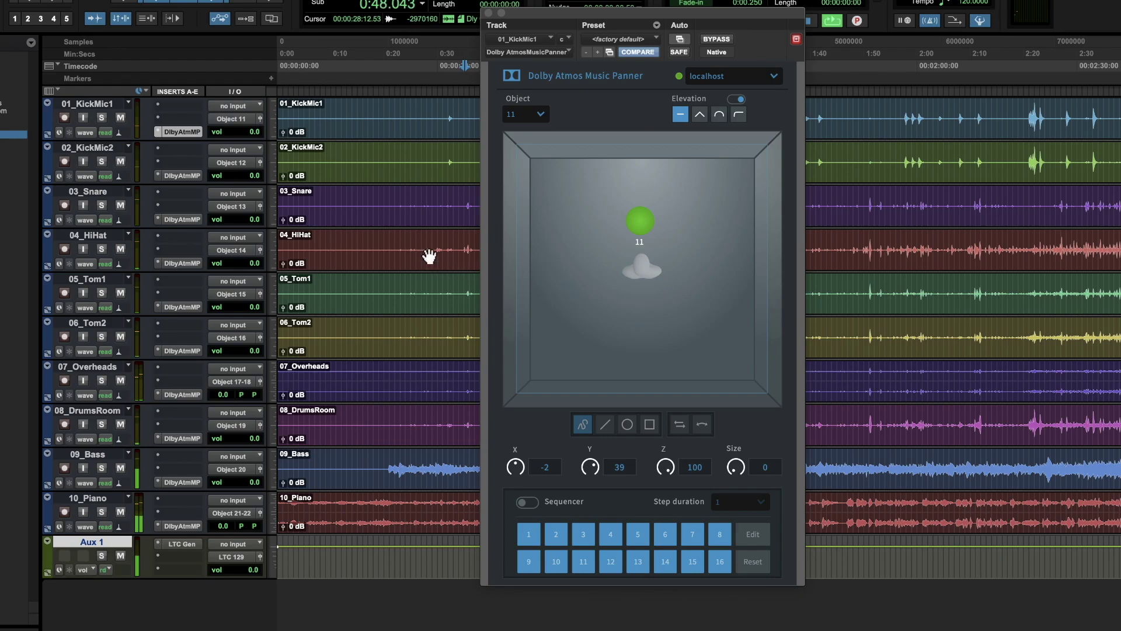
Enlarge object 11 to size 21 and move it to X -5, Y 49.
drag(640, 220, 644, 214)
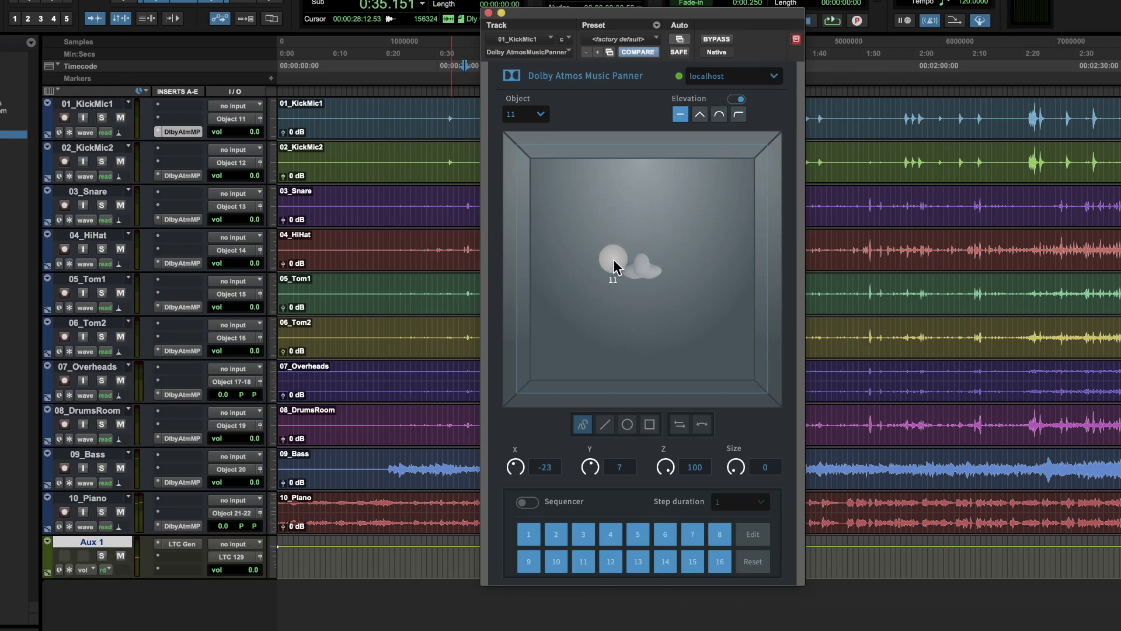
drag(730, 276, 653, 235)
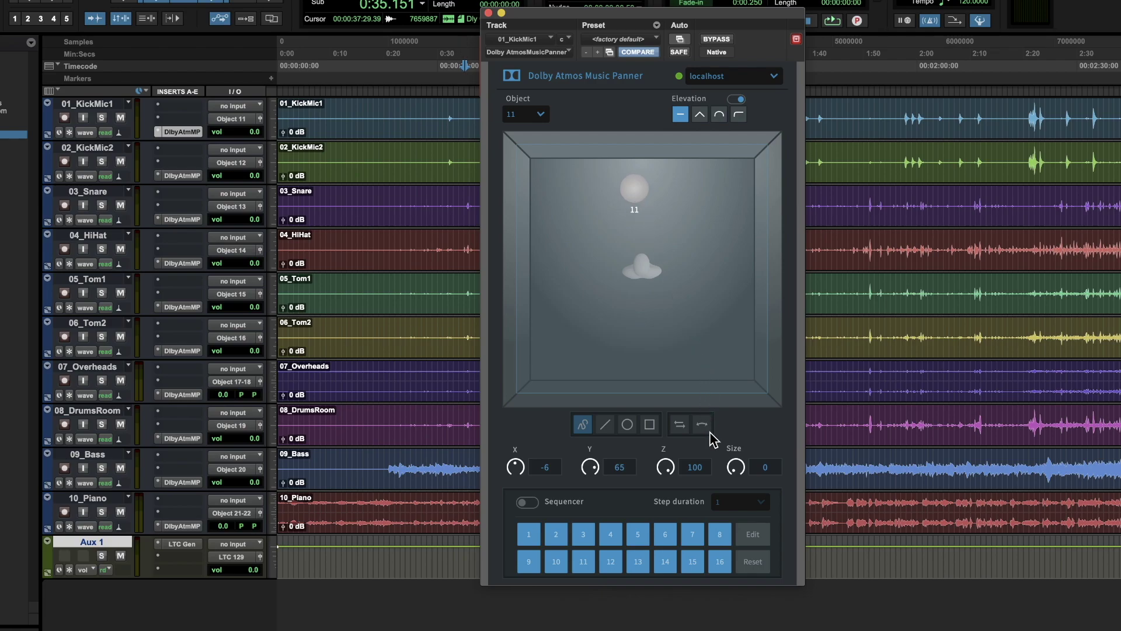
drag(737, 461, 743, 428)
drag(637, 170, 648, 217)
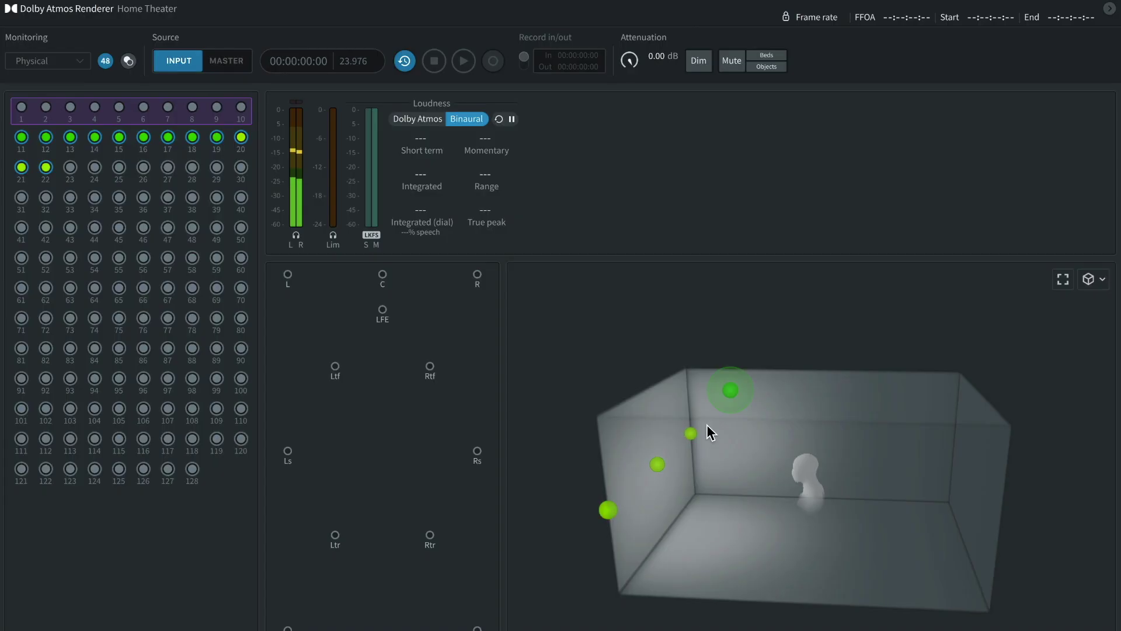
Orbit and zoom the Renderer's room view to inspect the enlarged kick object.
drag(705, 426, 846, 476)
scroll(763, 445, up, 5)
scroll(766, 436, down, 5)
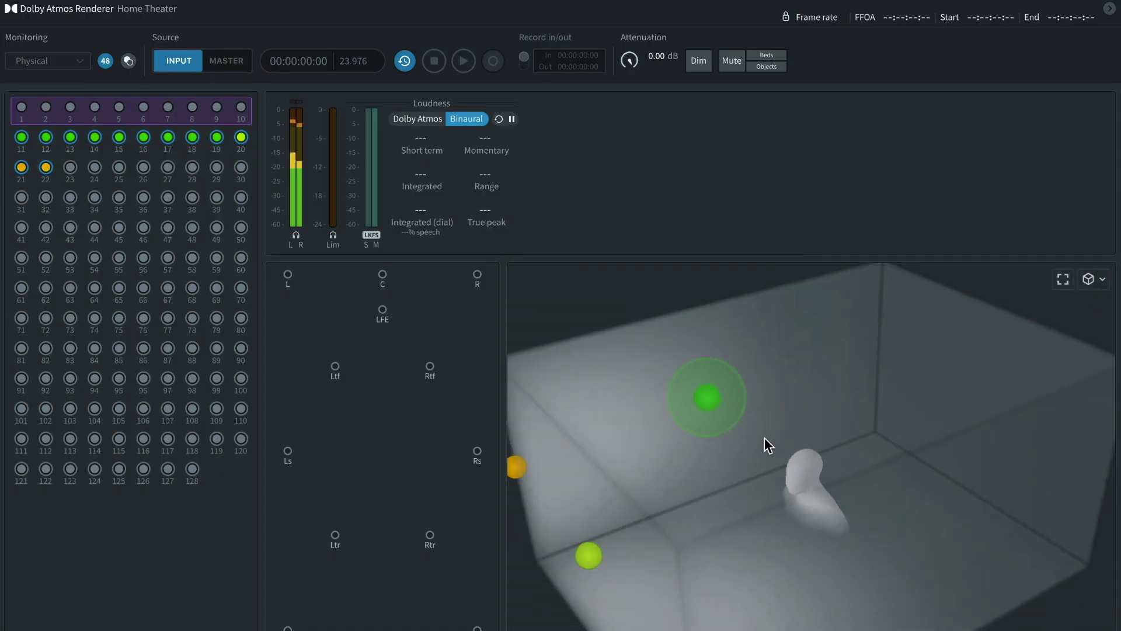
Place object 11 near the room centre at X -2, Y -17, keeping Z 100 and size 21.
drag(766, 436, 841, 468)
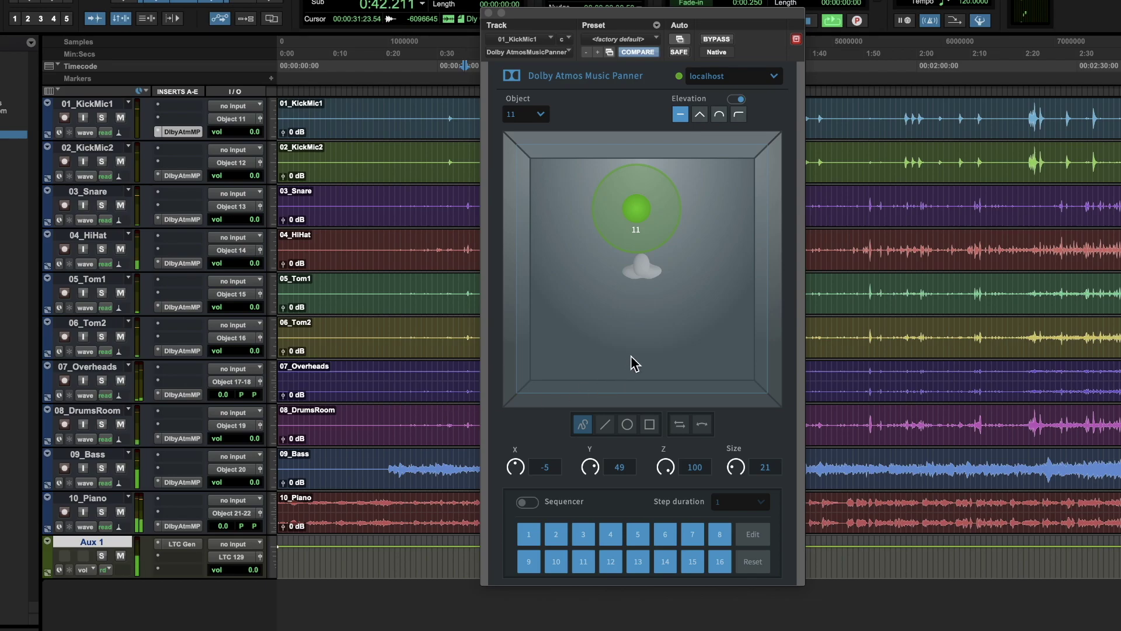
click(634, 353)
drag(634, 354, 637, 200)
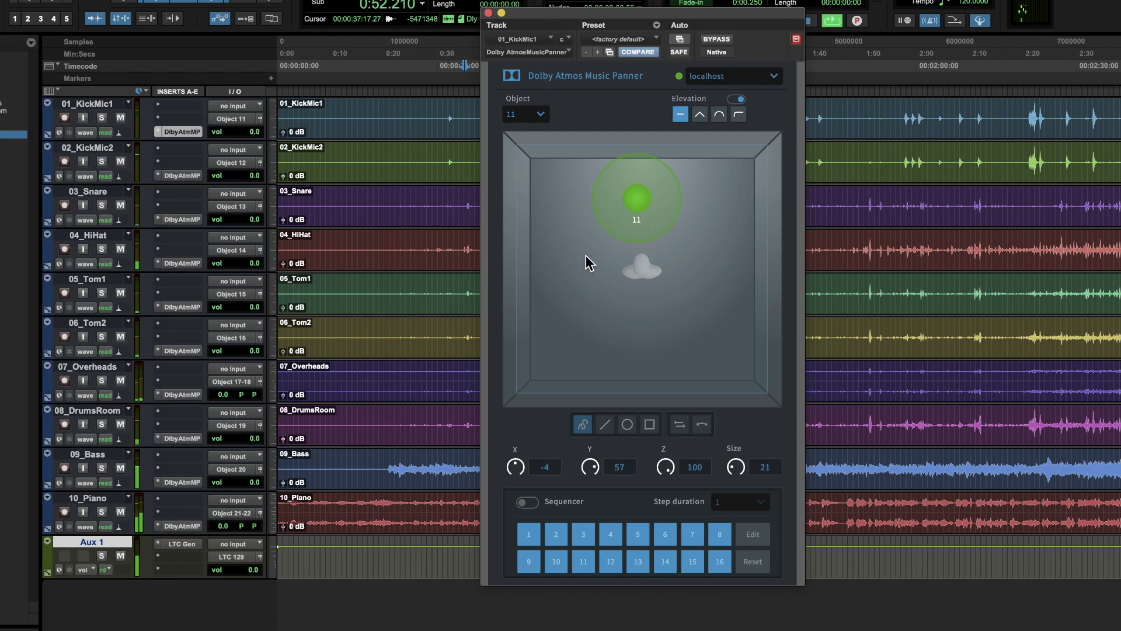
click(640, 205)
drag(640, 205, 640, 289)
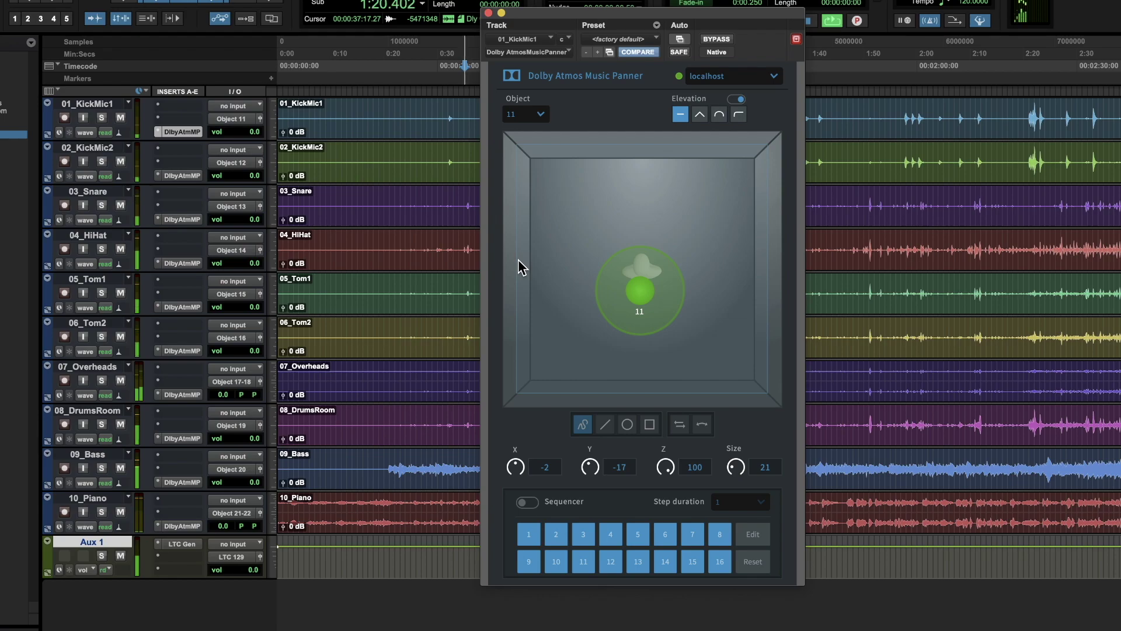
Close 01_KickMic1's Dolby Atmos Music Panner window.
click(193, 130)
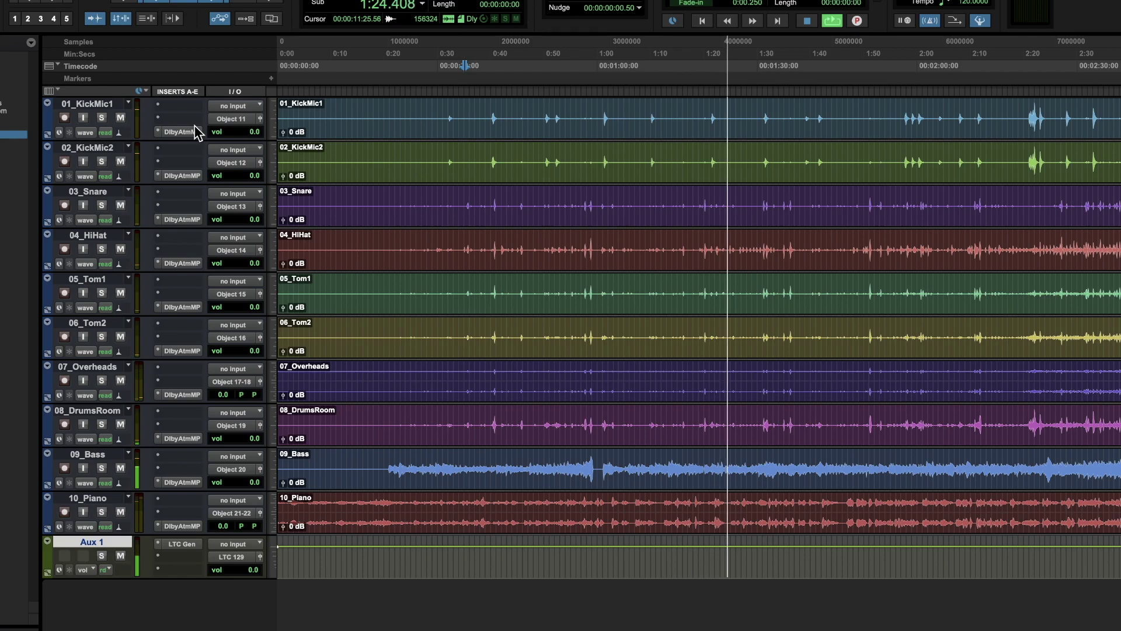